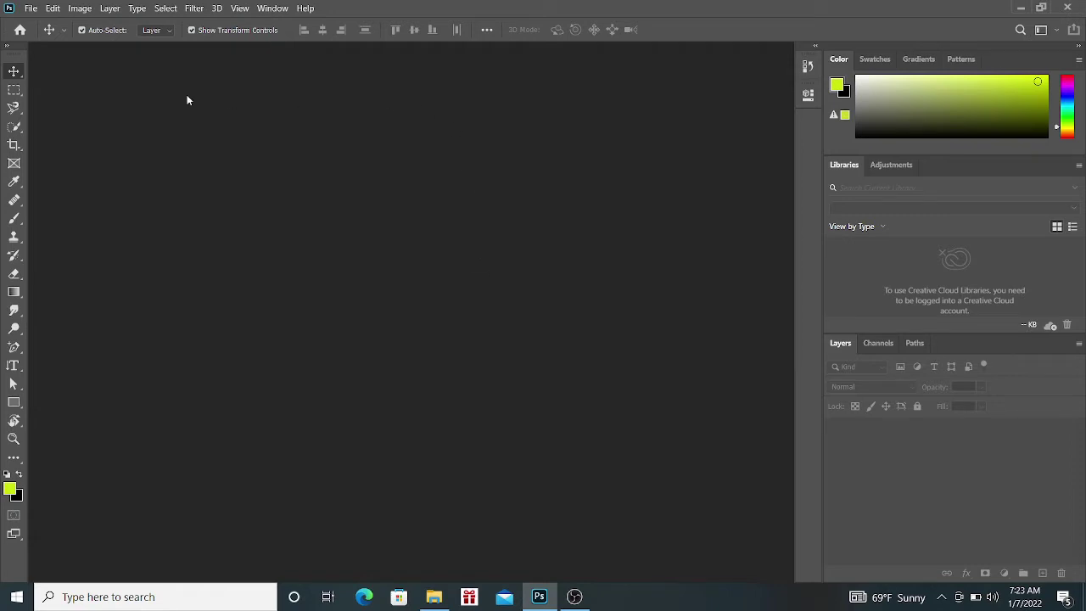
# - Create a new 10 × 8 inch, 300 ppi RGB document with a white background
pyautogui.click(30, 8)
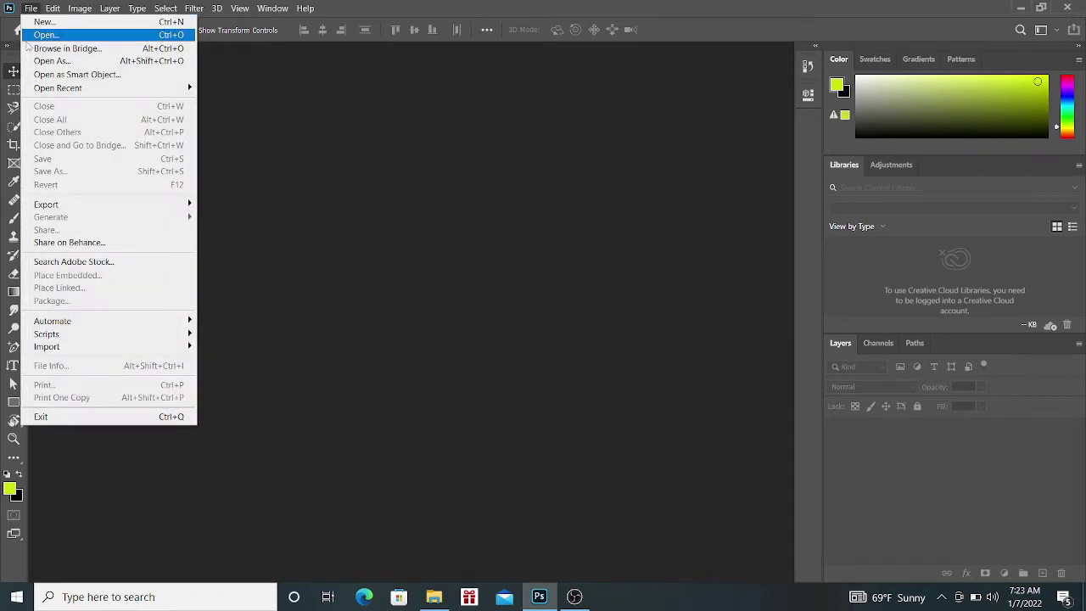
pyautogui.click(61, 23)
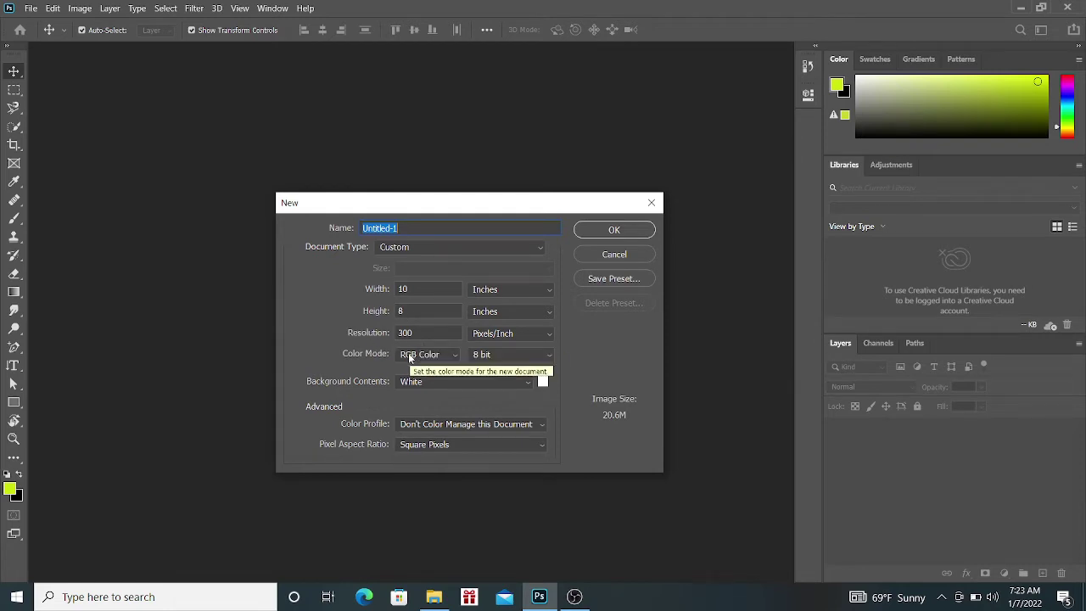
pyautogui.click(614, 230)
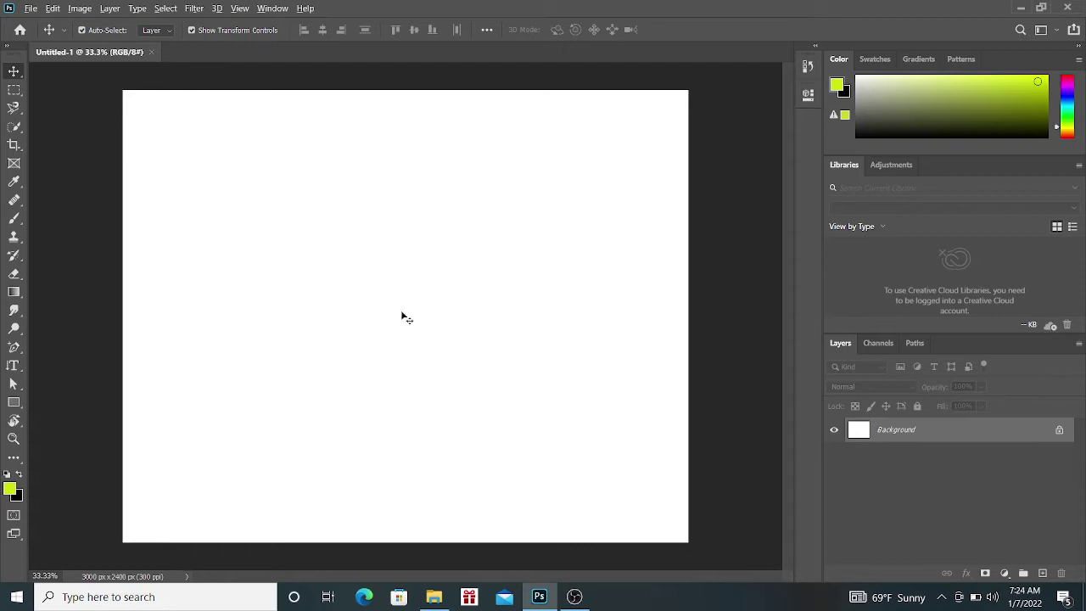
# - Fill the canvas yellow-green and place photo 20180613_141525 at 21.2% scale in the top-left corner
pyautogui.hotkey('alt', 'BackSpace')
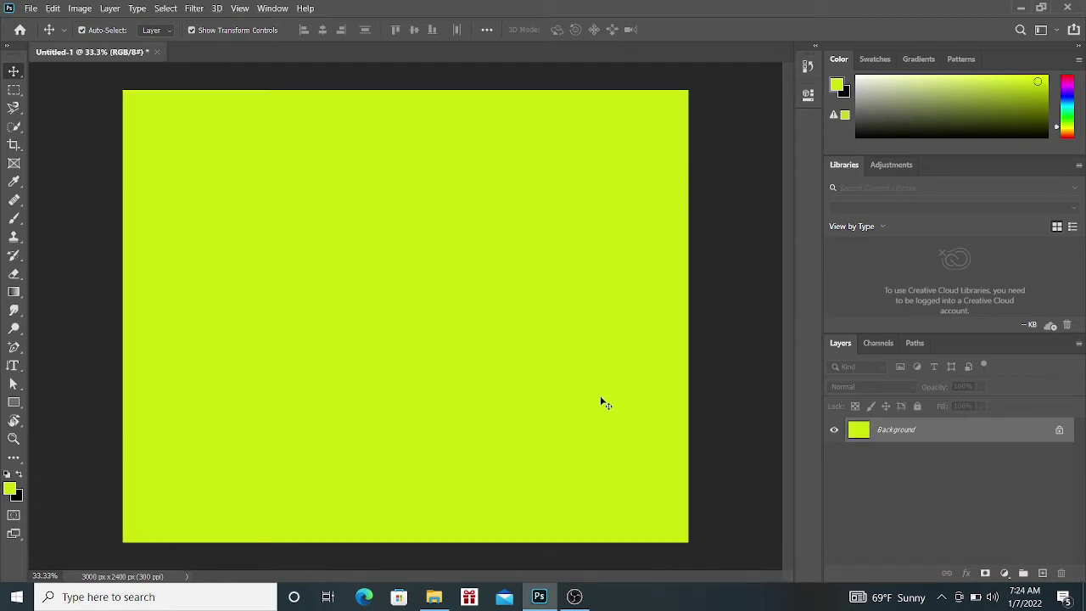
pyautogui.click(434, 596)
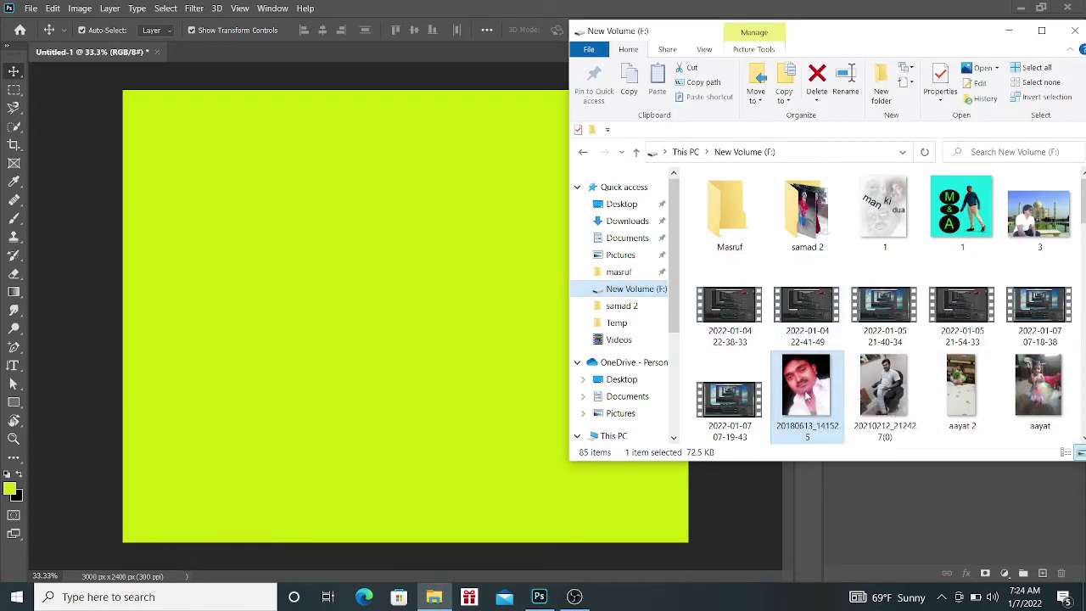
pyautogui.click(402, 337)
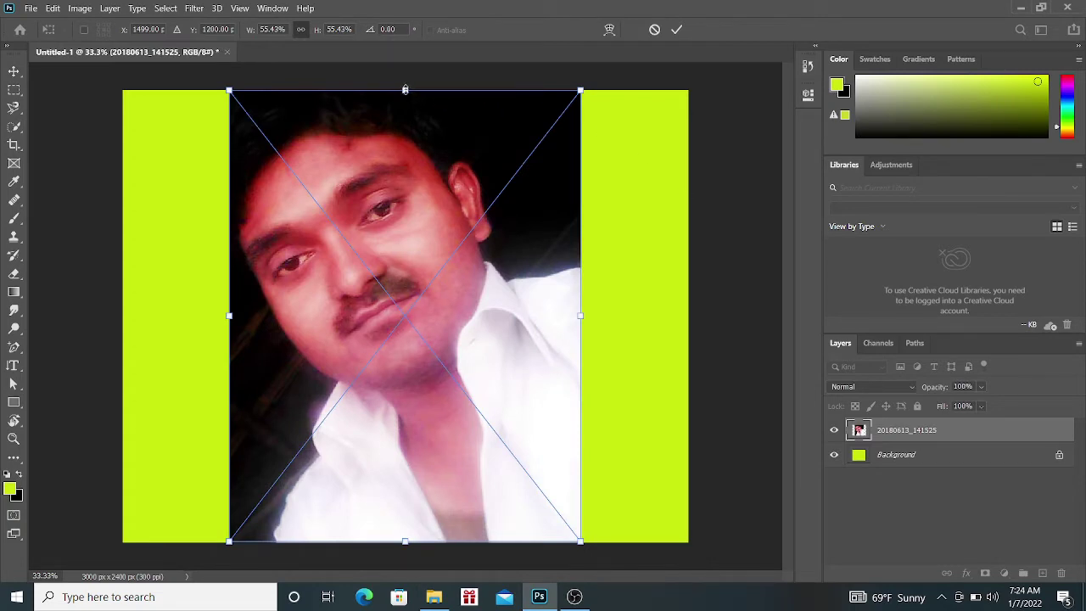
pyautogui.moveTo(405, 93); pyautogui.dragTo(390, 369)
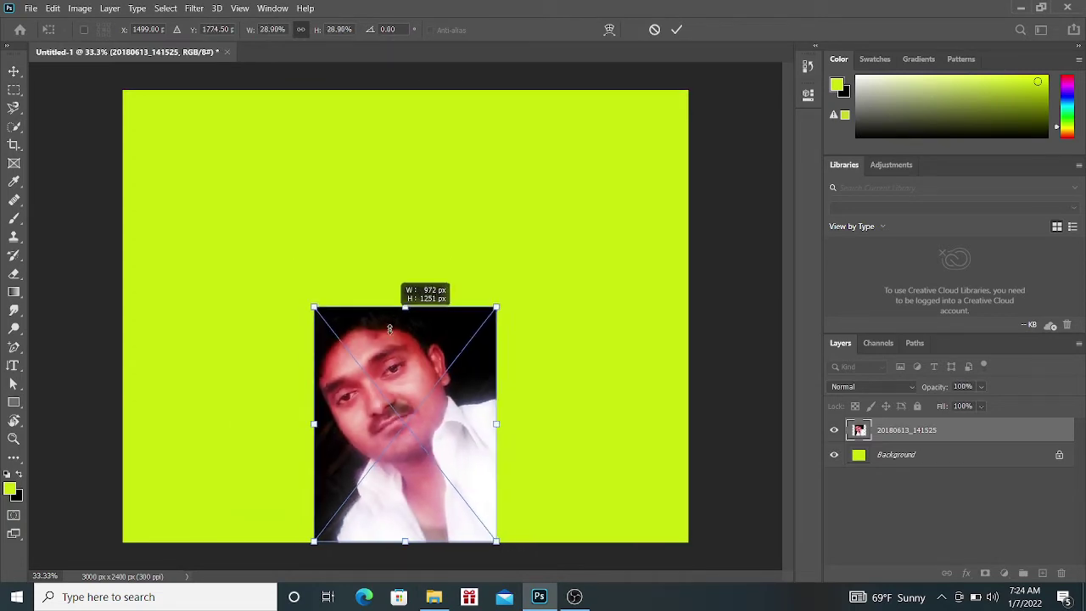
pyautogui.moveTo(417, 429)
pyautogui.mouseDown()
pyautogui.moveTo(177, 180)
pyautogui.moveTo(208, 181)
pyautogui.mouseUp()
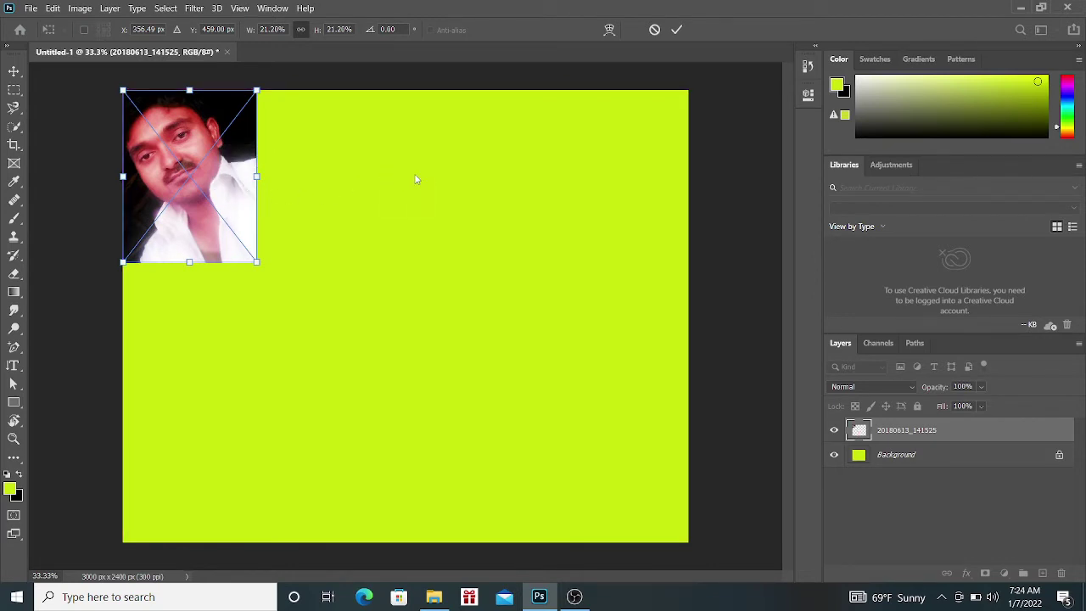
pyautogui.press('Return')
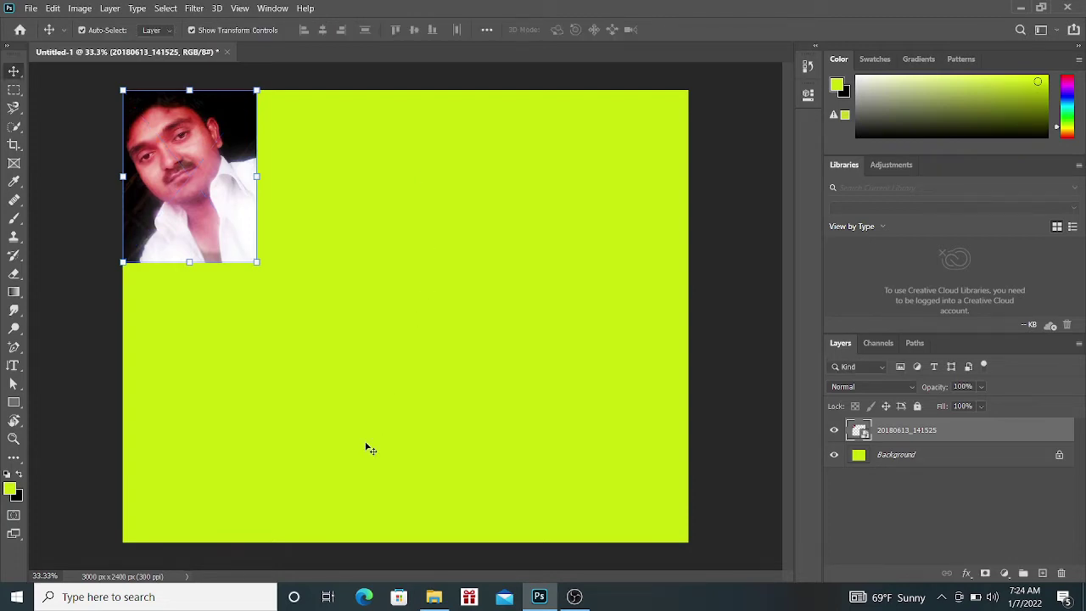
# - Bring in the 20210212_212427(0) chair photo, shrink it and move it beside the portrait
pyautogui.click(434, 598)
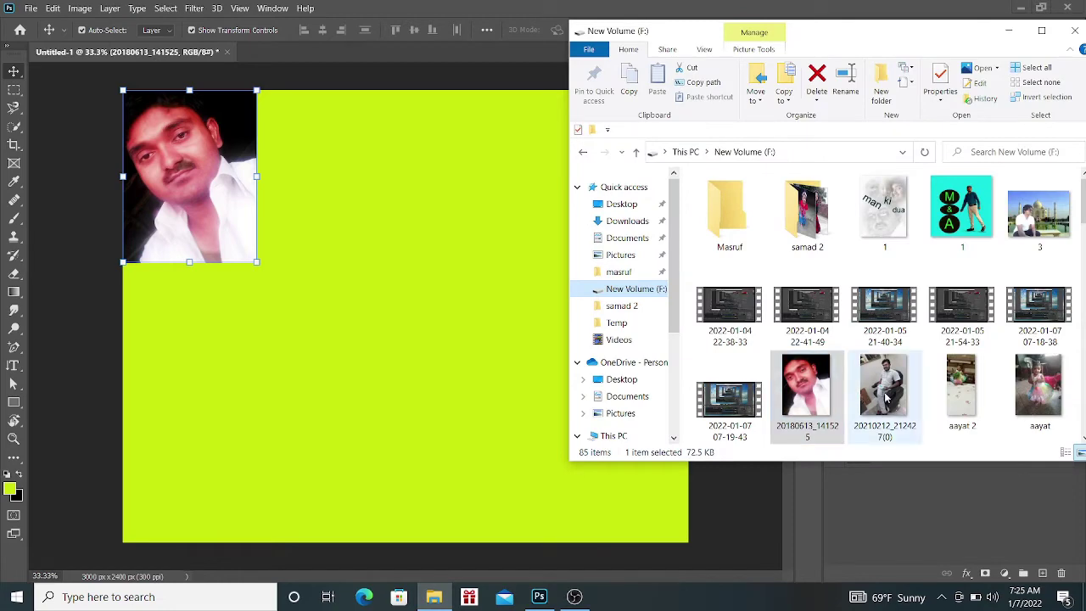
pyautogui.moveTo(886, 397); pyautogui.dragTo(527, 384)
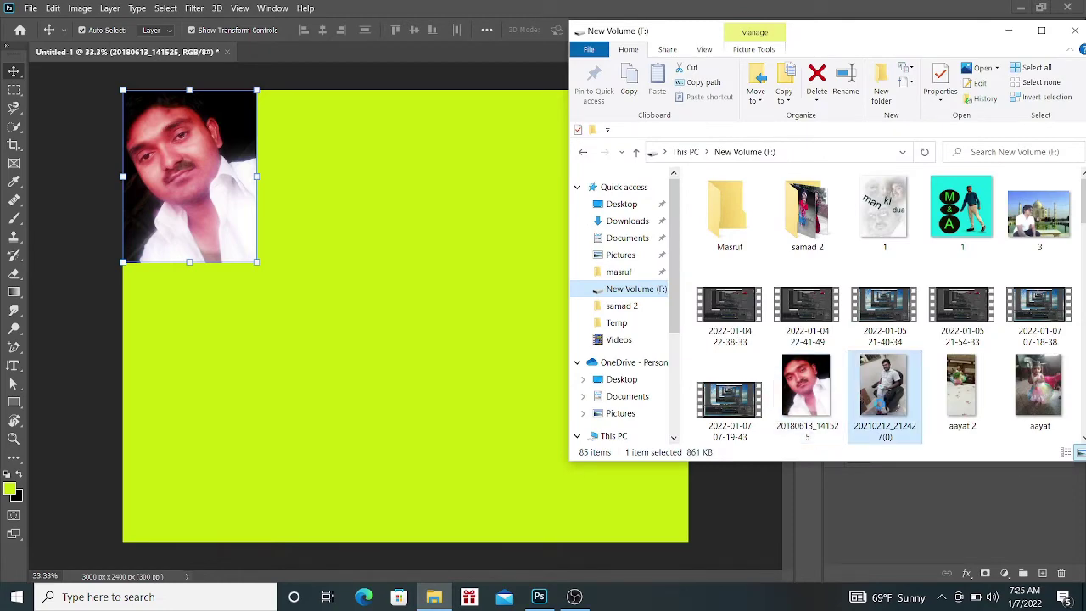
pyautogui.click(451, 340)
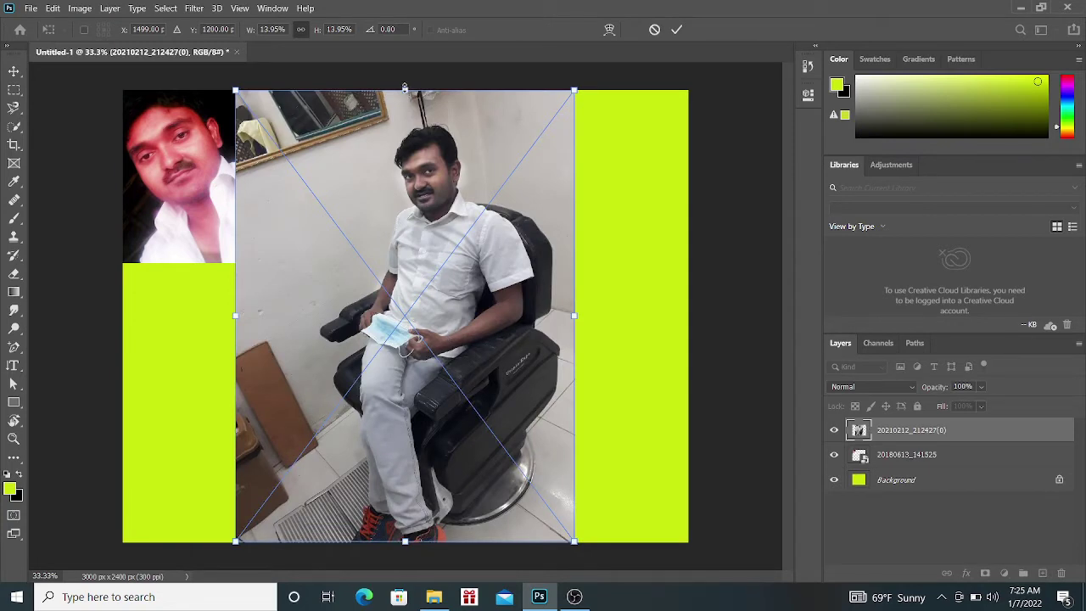
pyautogui.moveTo(405, 87); pyautogui.dragTo(404, 414)
pyautogui.moveTo(405, 495); pyautogui.dragTo(312, 196)
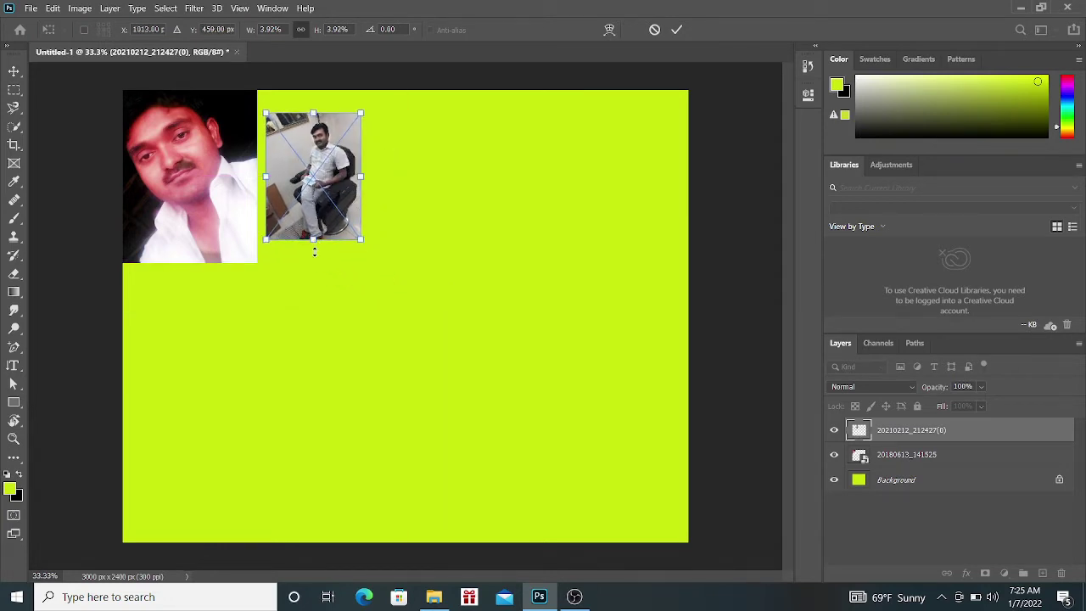
# - Resize, nudge and slightly tilt the chair photo to match the portrait's height
pyautogui.moveTo(314, 241); pyautogui.dragTo(315, 263)
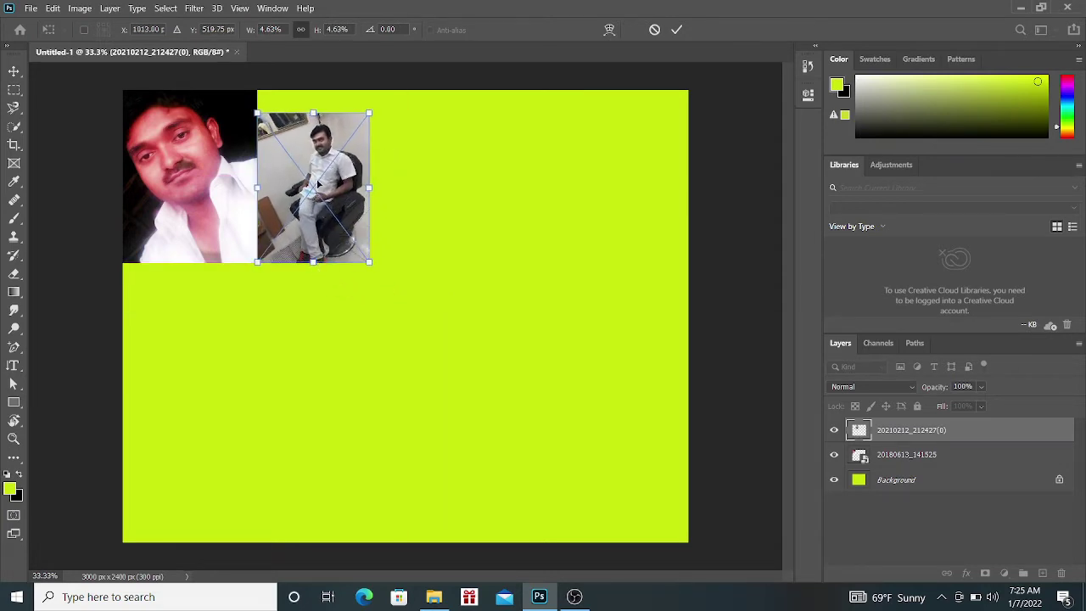
pyautogui.moveTo(365, 188); pyautogui.dragTo(380, 187)
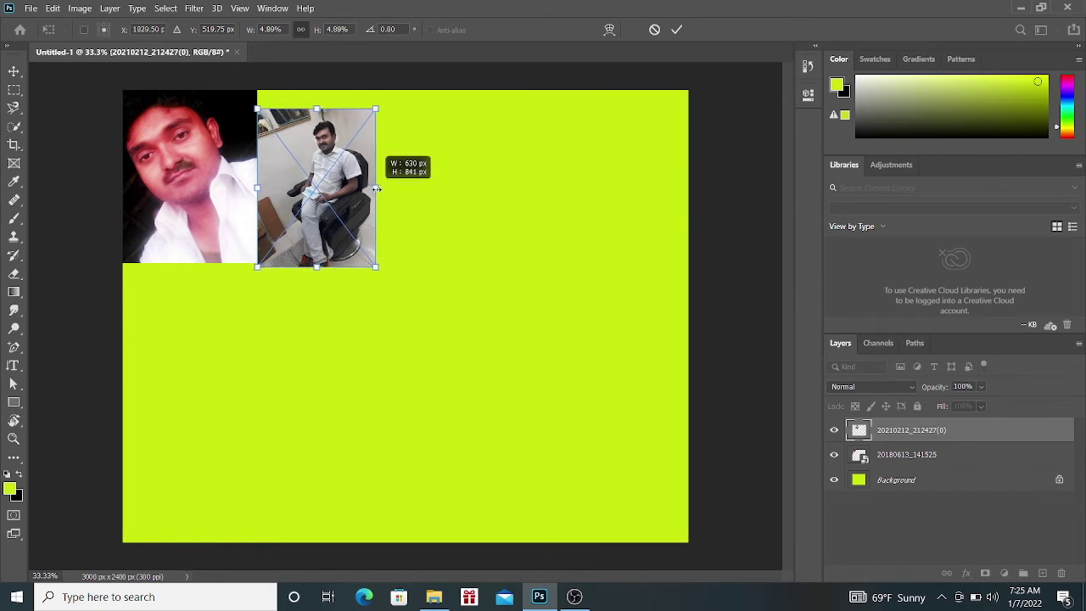
pyautogui.moveTo(308, 192); pyautogui.dragTo(297, 179)
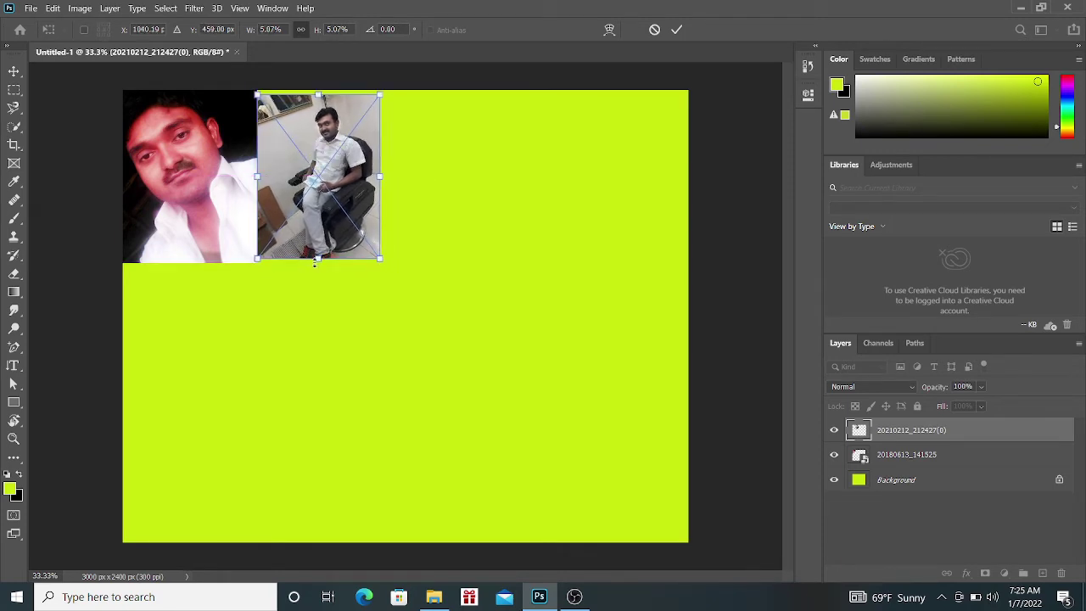
pyautogui.moveTo(316, 259); pyautogui.dragTo(318, 274)
pyautogui.moveTo(295, 213); pyautogui.dragTo(301, 208)
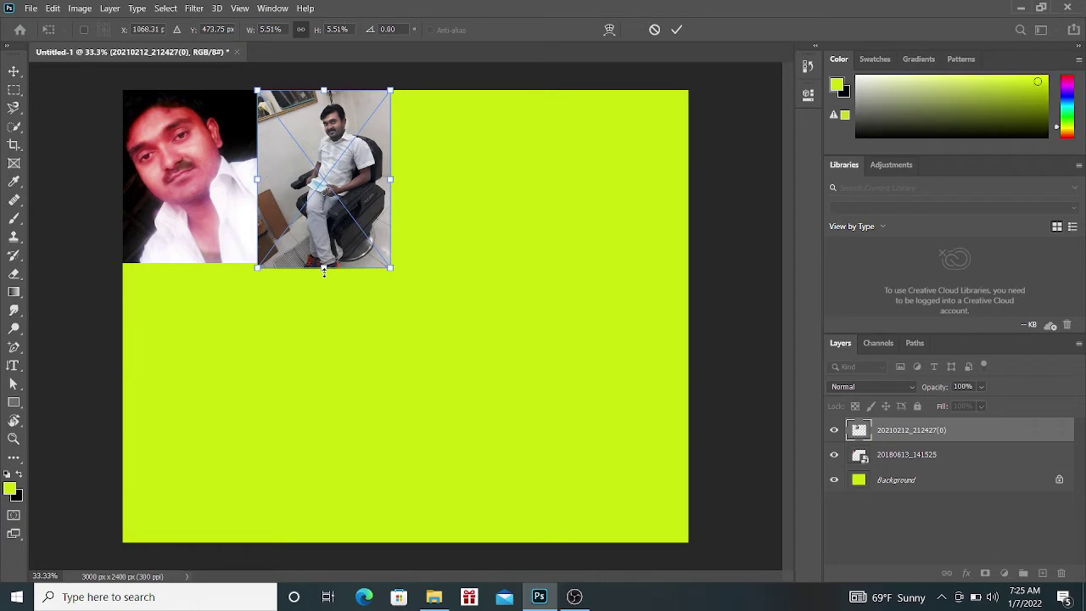
pyautogui.moveTo(323, 271); pyautogui.dragTo(324, 263)
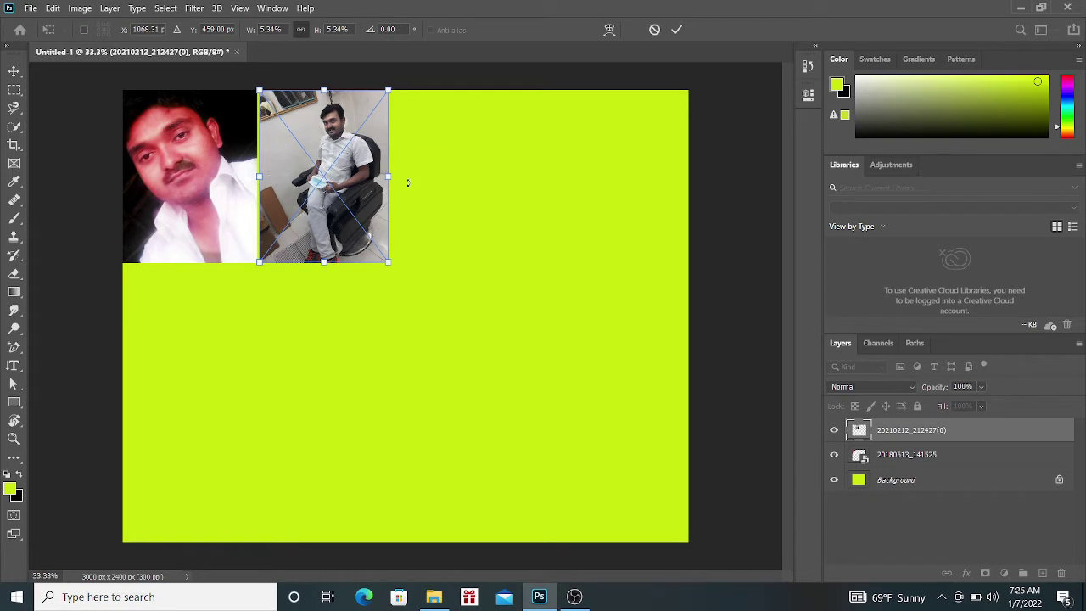
pyautogui.moveTo(407, 182); pyautogui.dragTo(404, 180)
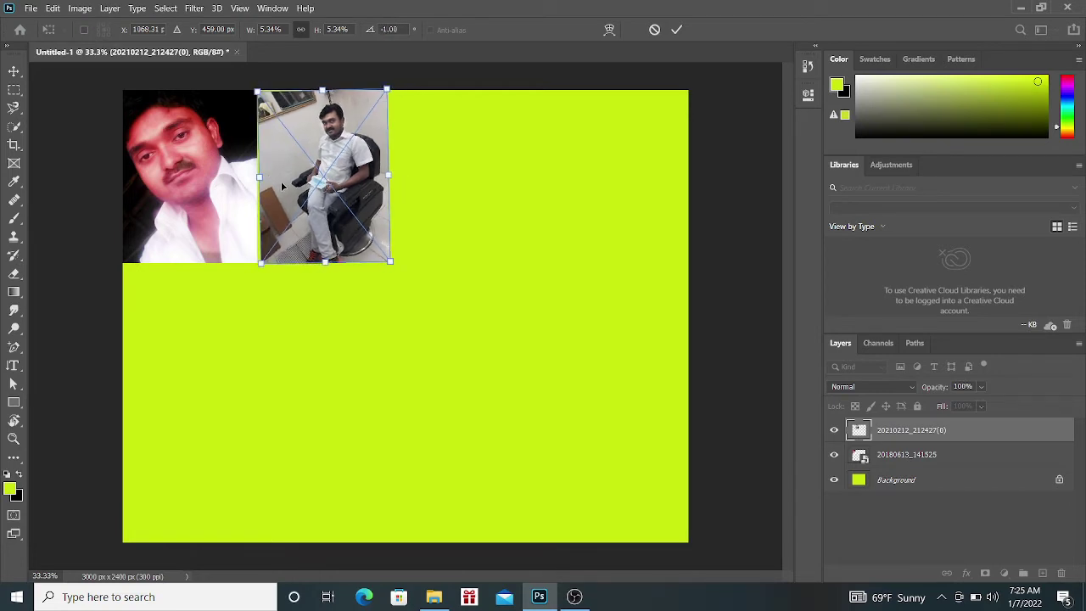
pyautogui.moveTo(283, 186); pyautogui.dragTo(281, 184)
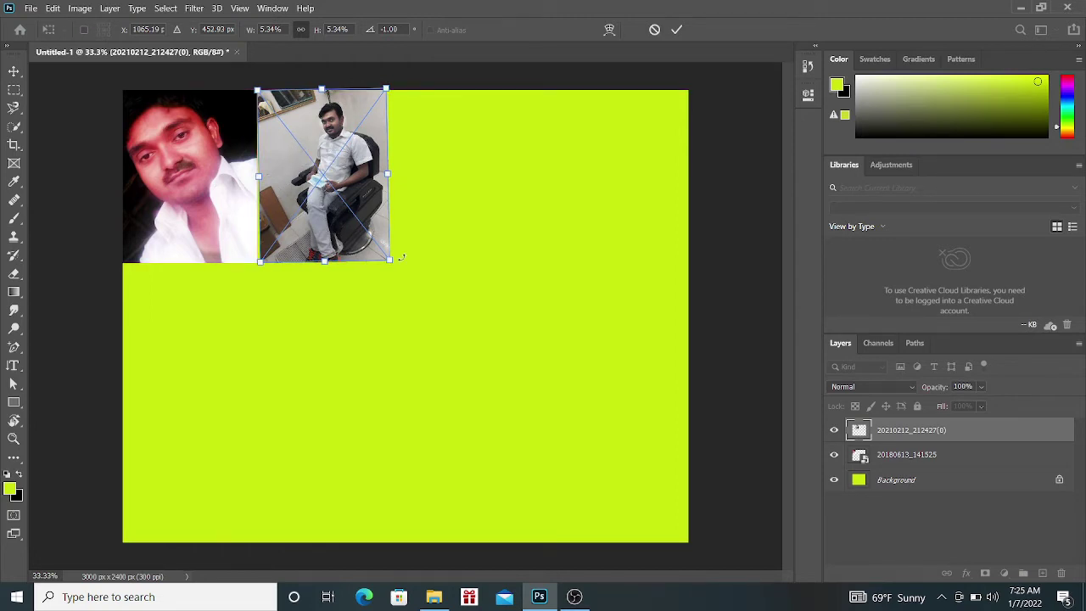
pyautogui.moveTo(411, 241); pyautogui.dragTo(414, 236)
# - Try dragging another photo from the folder, then commit the chair photo's placement
pyautogui.hotkey('alt', 'Tab')
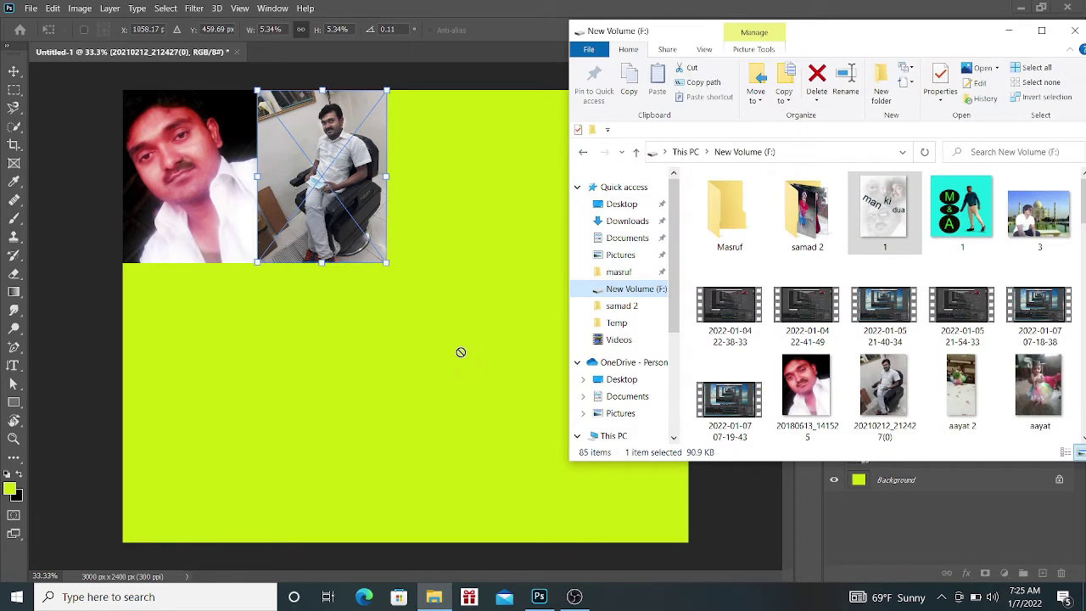
pyautogui.moveTo(797, 319)
pyautogui.mouseDown()
pyautogui.moveTo(441, 361)
pyautogui.moveTo(806, 302)
pyautogui.moveTo(962, 215)
pyautogui.moveTo(950, 189)
pyautogui.mouseUp()
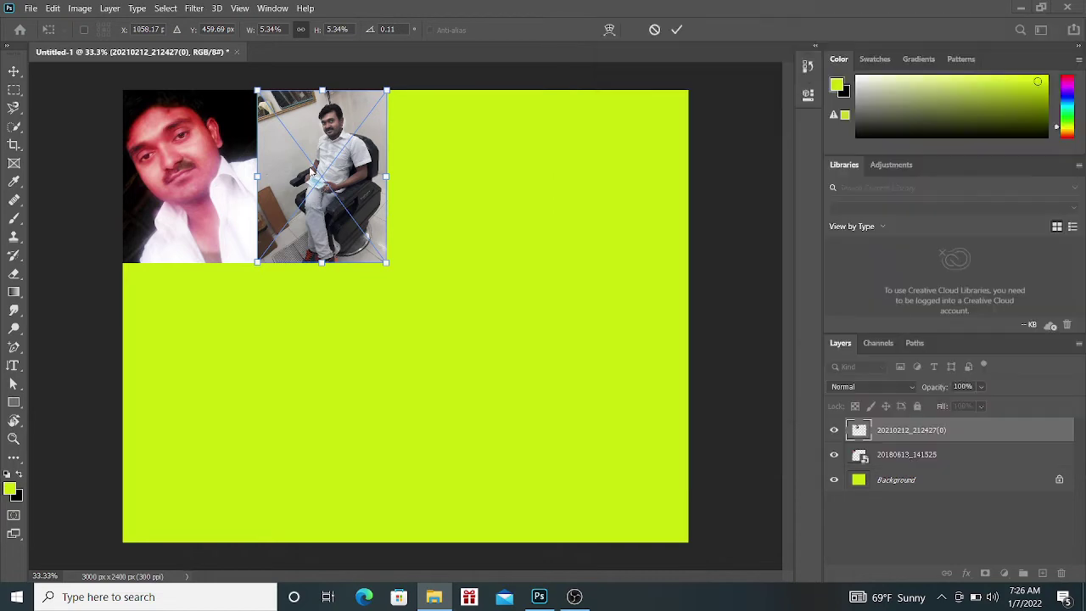
pyautogui.click(313, 179)
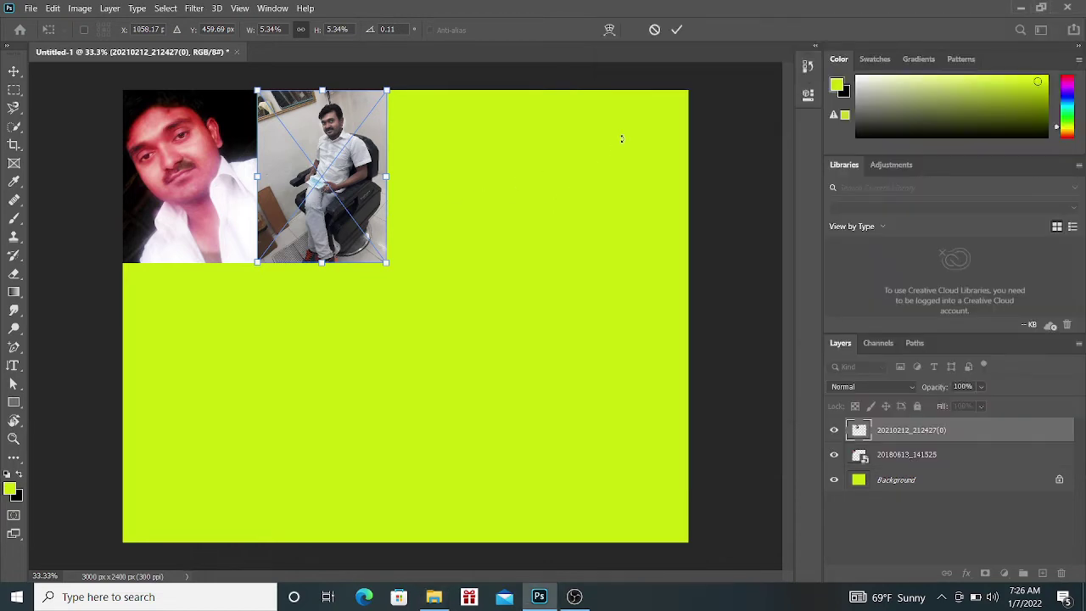
pyautogui.press('Return')
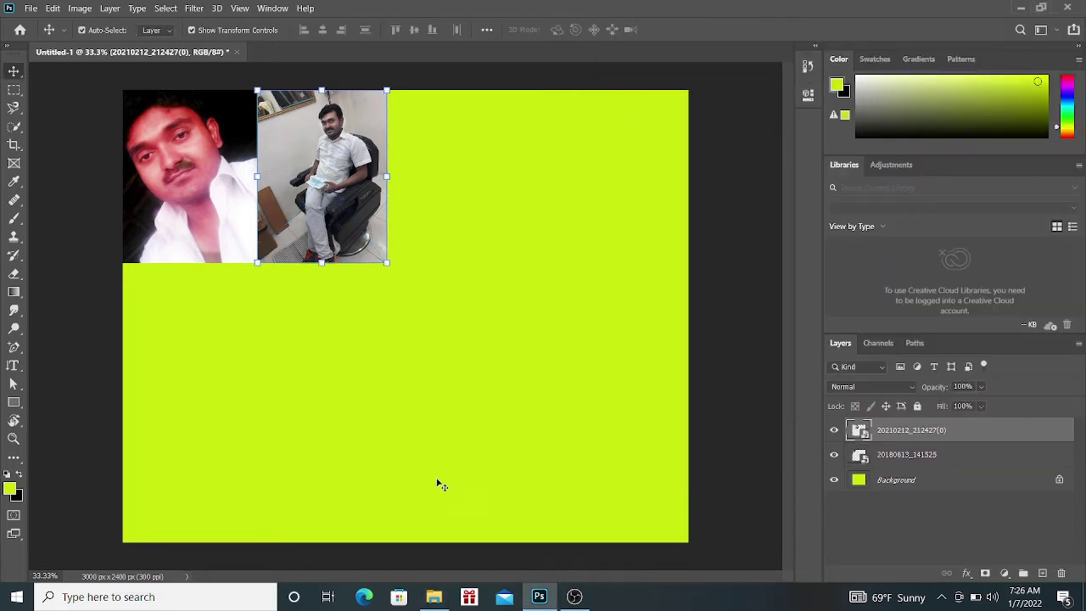
# - Place the Taj Mahal photo named 3 and shrink it onto the canvas
pyautogui.click(433, 596)
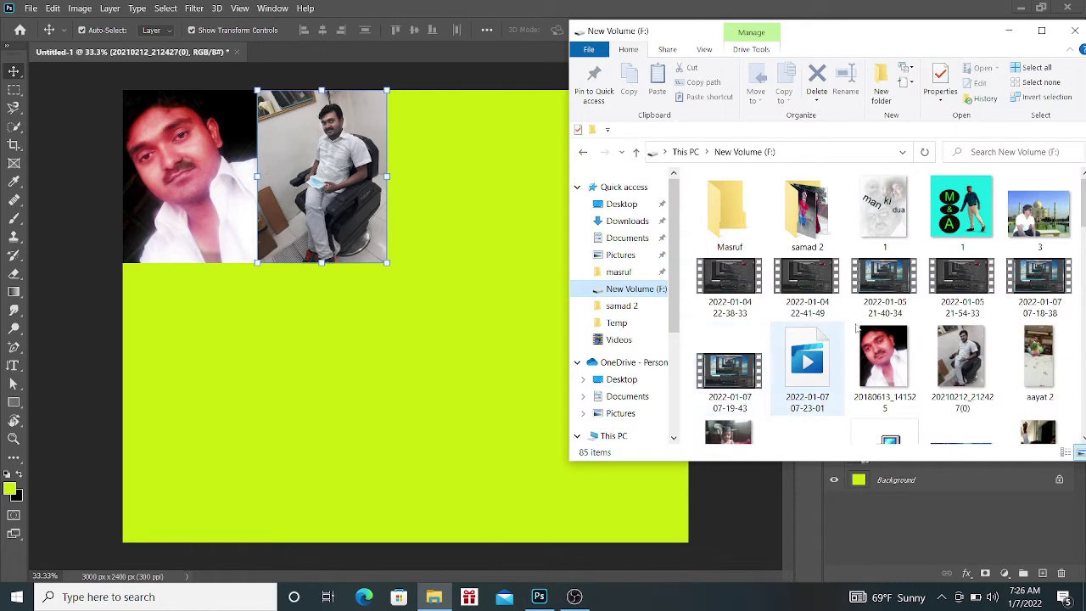
pyautogui.click(1043, 225)
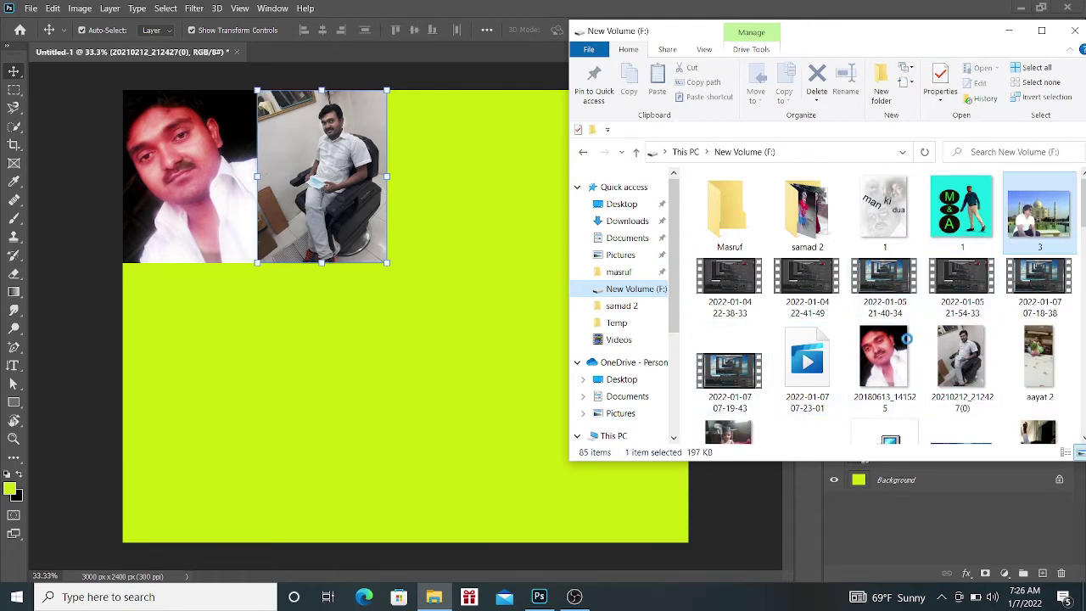
pyautogui.click(352, 454)
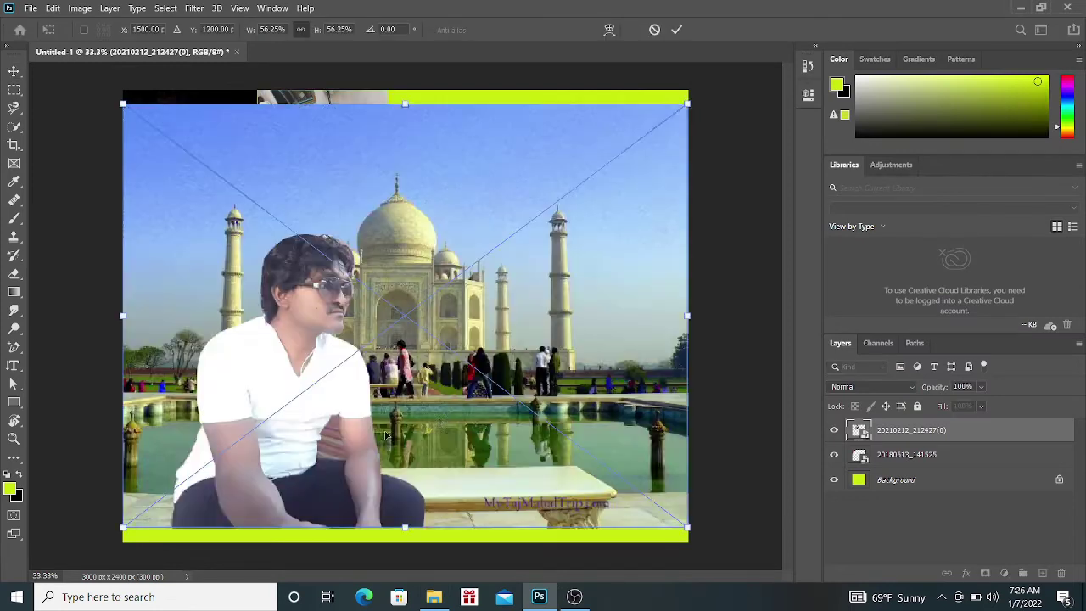
pyautogui.moveTo(692, 314); pyautogui.dragTo(308, 317)
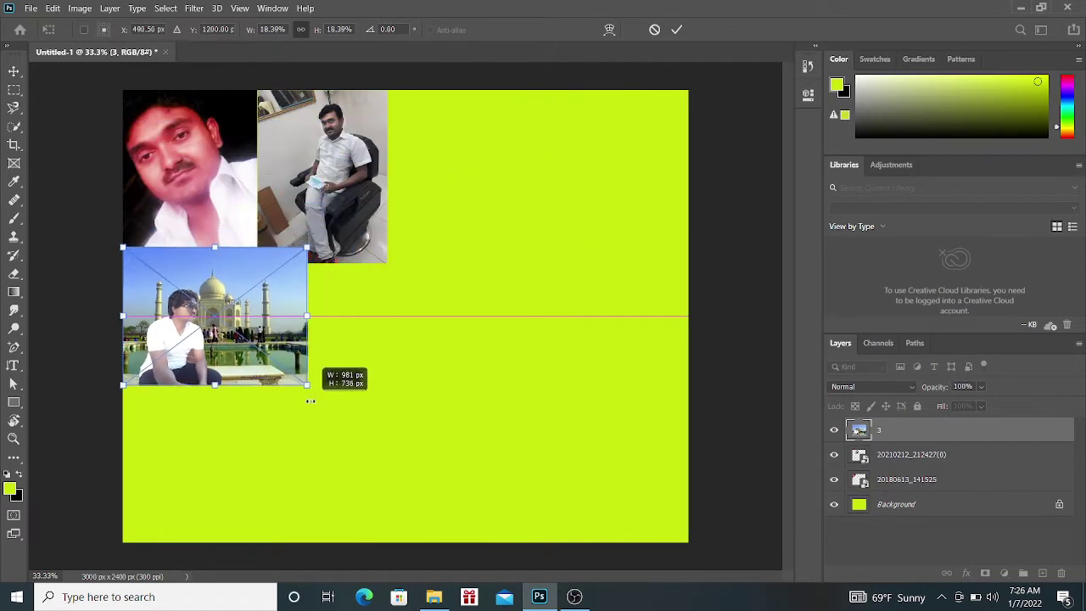
pyautogui.moveTo(215, 326); pyautogui.dragTo(491, 180)
# - Enlarge the Taj Mahal photo and fit it at the top beside the middle photo
pyautogui.moveTo(489, 245); pyautogui.dragTo(488, 266)
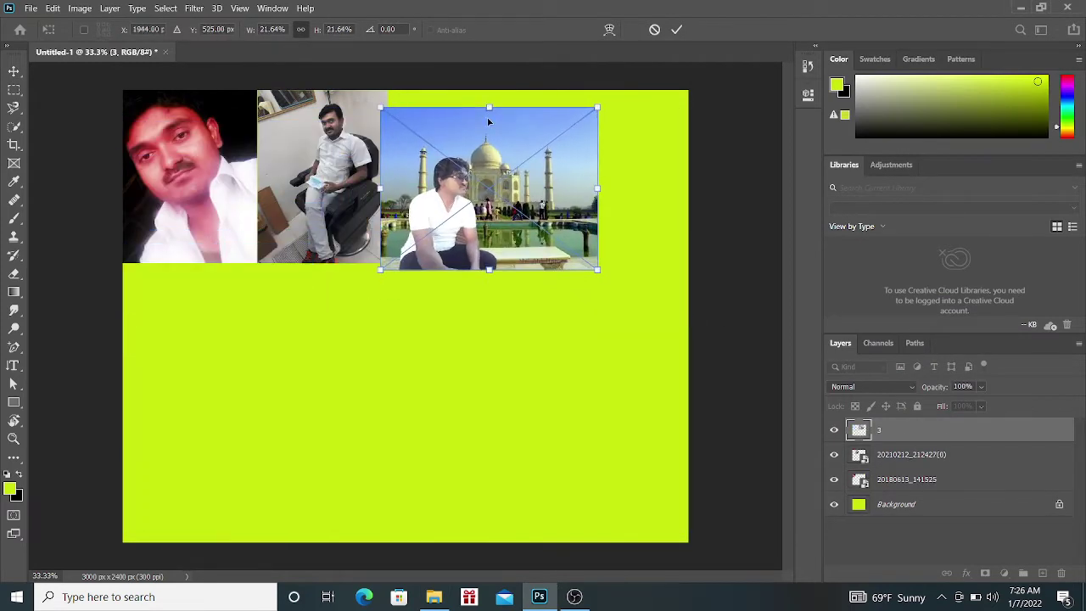
pyautogui.moveTo(490, 107); pyautogui.dragTo(492, 90)
pyautogui.moveTo(445, 161); pyautogui.dragTo(486, 161)
pyautogui.moveTo(636, 269); pyautogui.dragTo(629, 262)
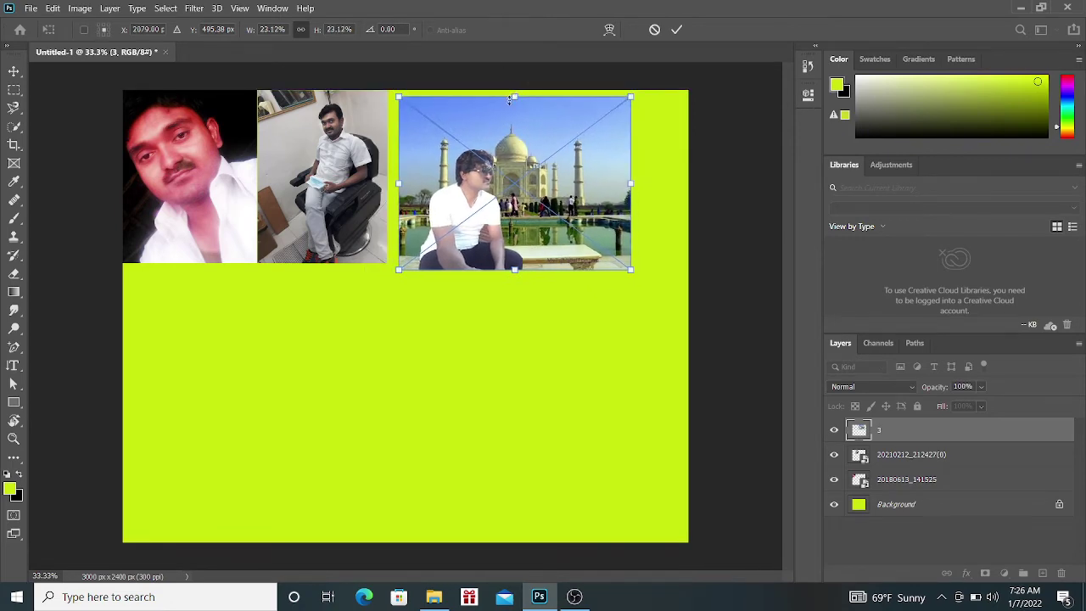
pyautogui.moveTo(586, 225); pyautogui.dragTo(577, 225)
pyautogui.press('Return')
# - Place the aayat 2 girl photo scaled at the top row's right end
pyautogui.click(434, 596)
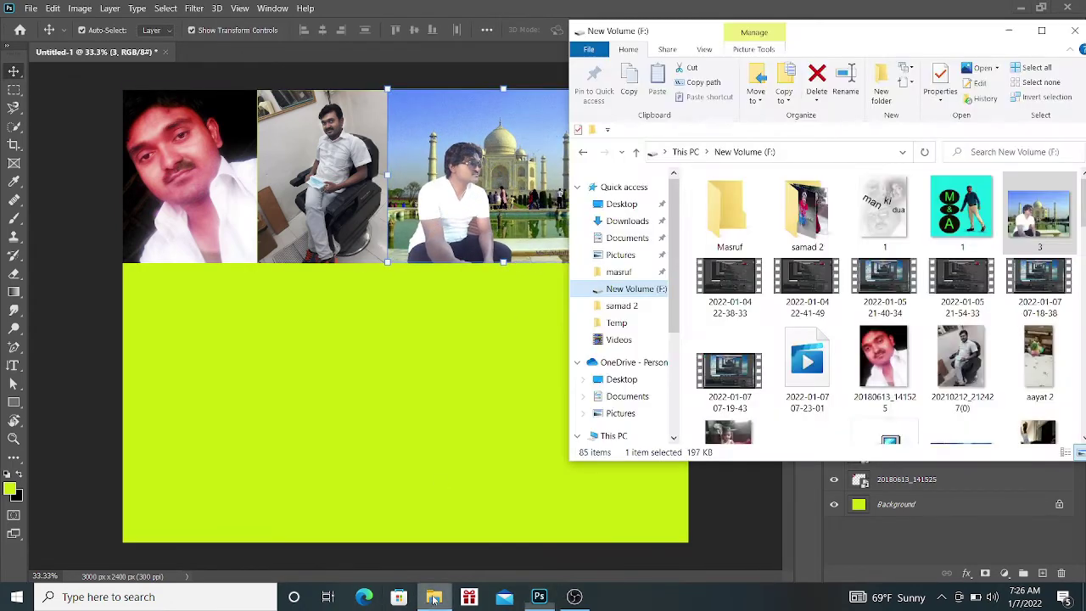
pyautogui.moveTo(473, 419); pyautogui.dragTo(473, 418)
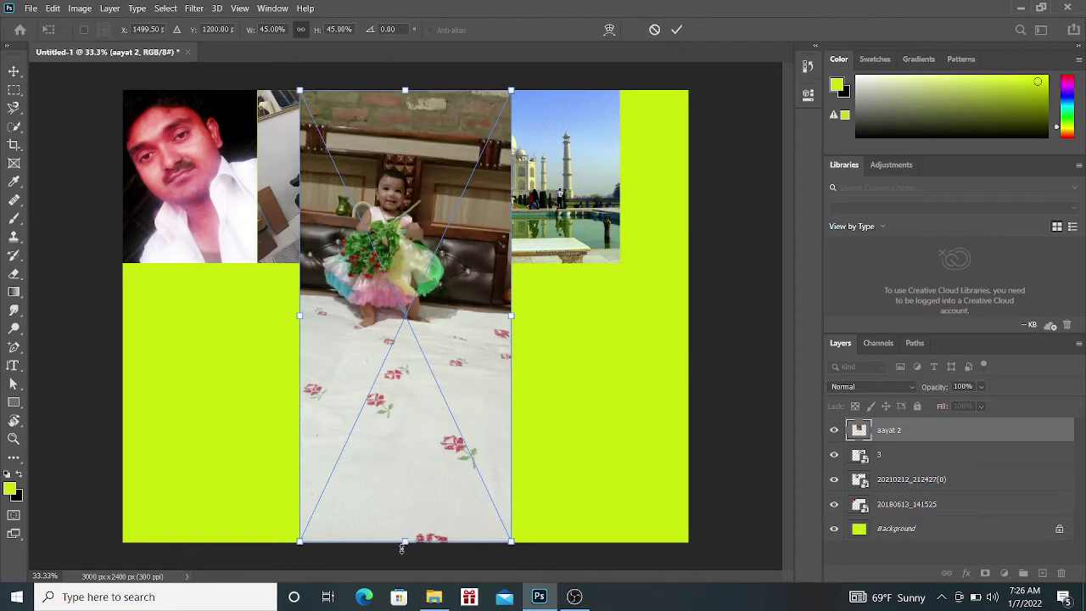
pyautogui.moveTo(405, 539); pyautogui.dragTo(404, 263)
pyautogui.moveTo(393, 204); pyautogui.dragTo(647, 204)
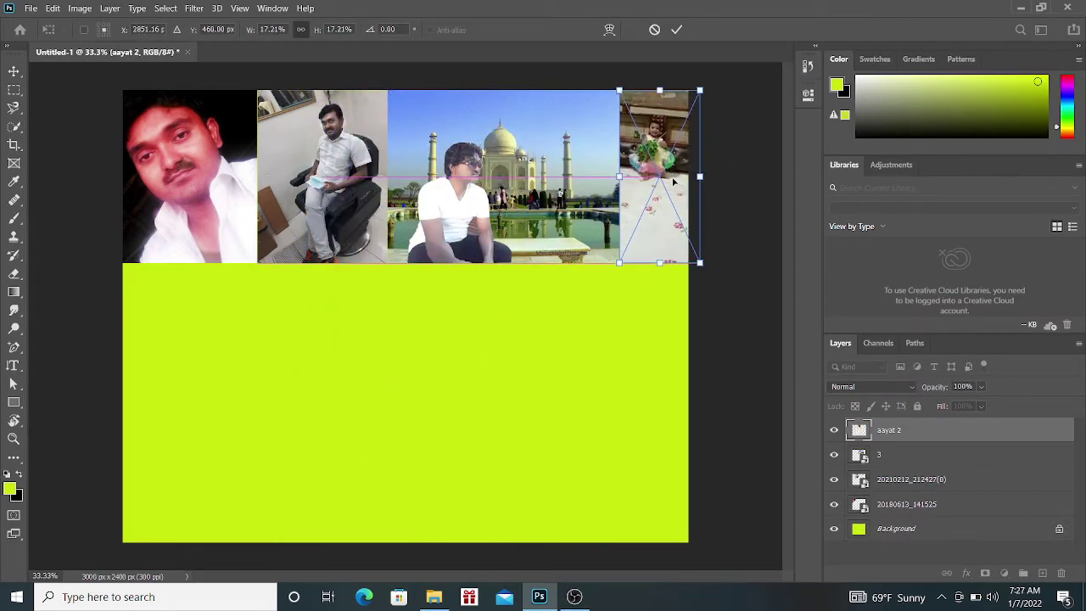
pyautogui.moveTo(697, 176); pyautogui.dragTo(704, 177)
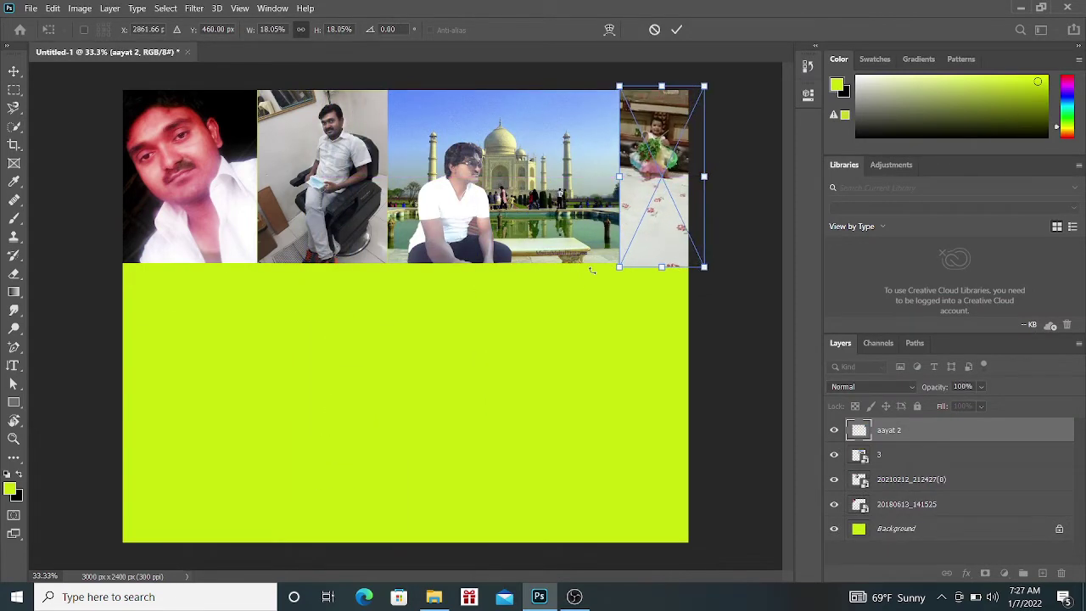
pyautogui.press('Return')
# - Place the aayat toddler photo scaled below the first portrait, starting row two
pyautogui.click(431, 596)
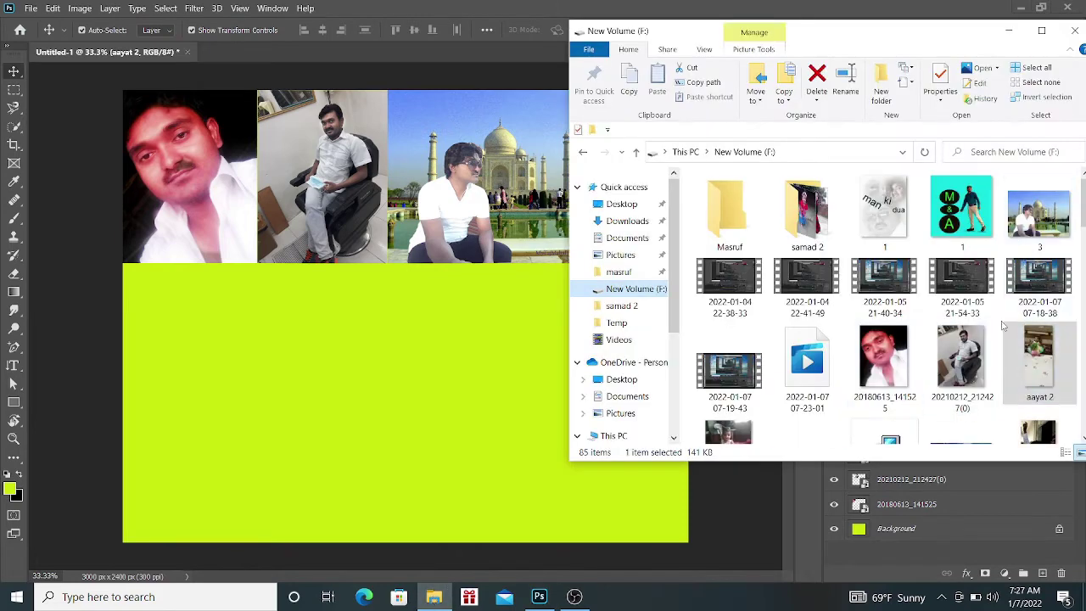
pyautogui.scroll(-3, 1003, 325)
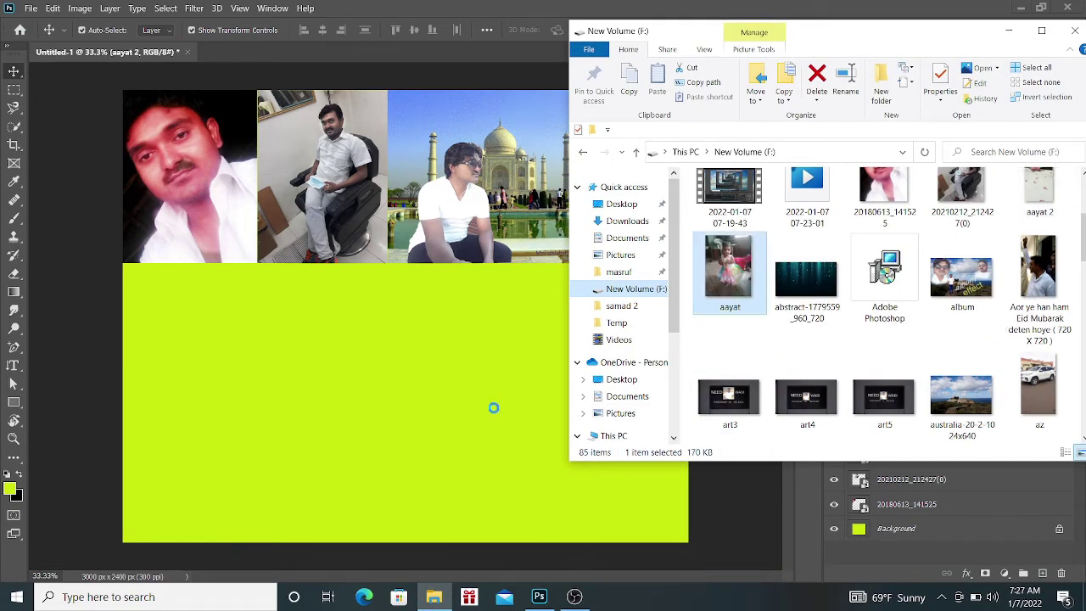
pyautogui.moveTo(738, 284); pyautogui.dragTo(311, 432)
pyautogui.moveTo(404, 90); pyautogui.dragTo(405, 358)
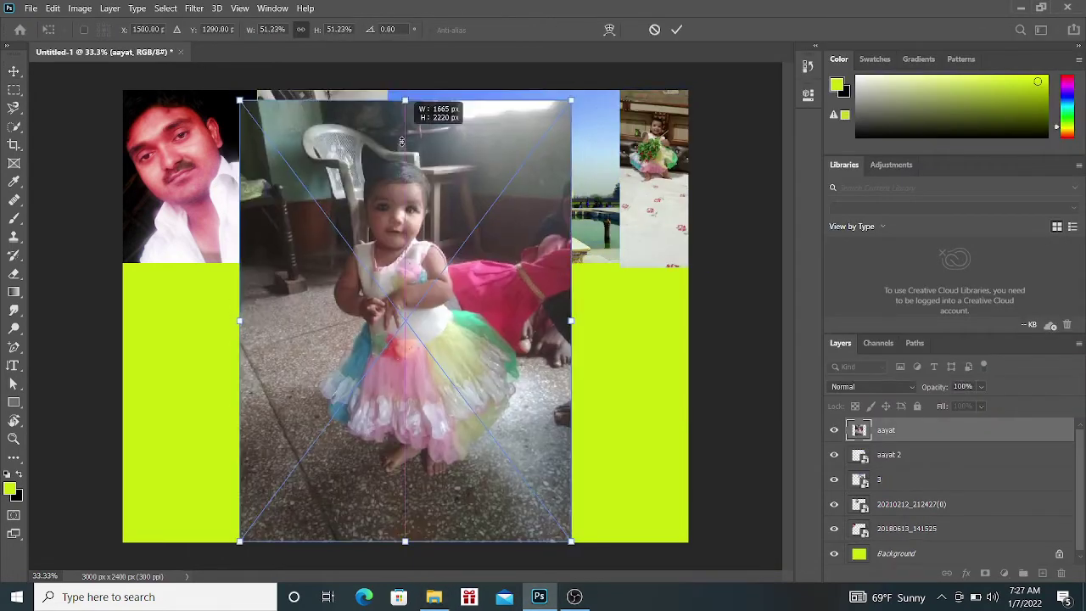
pyautogui.moveTo(403, 450); pyautogui.dragTo(190, 351)
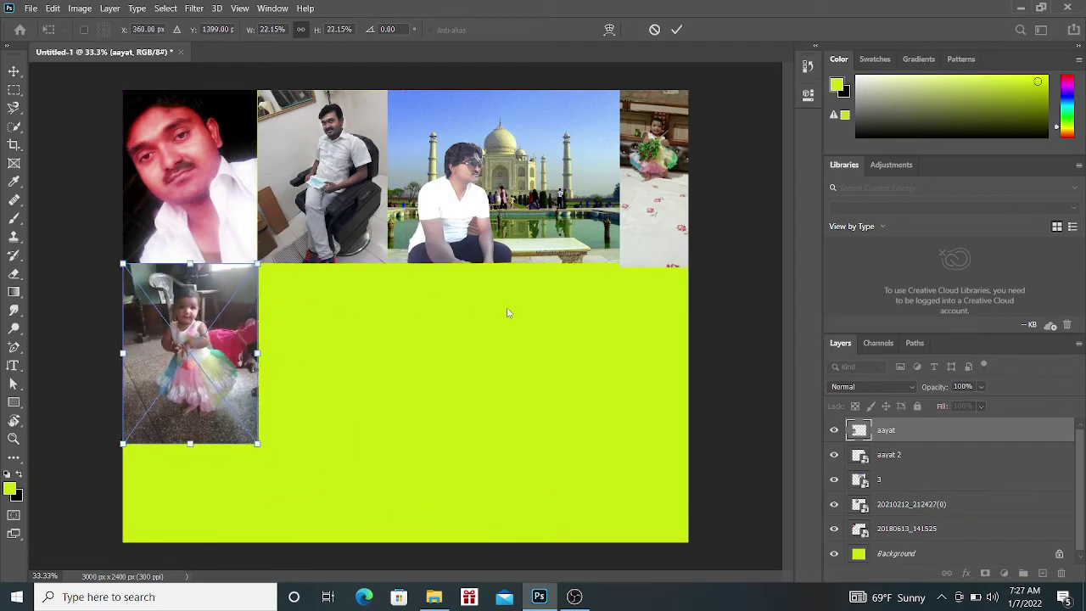
pyautogui.press('Return')
# - From the masruf folder, place photo 20210205_170944 beside the toddler in row two
pyautogui.click(433, 596)
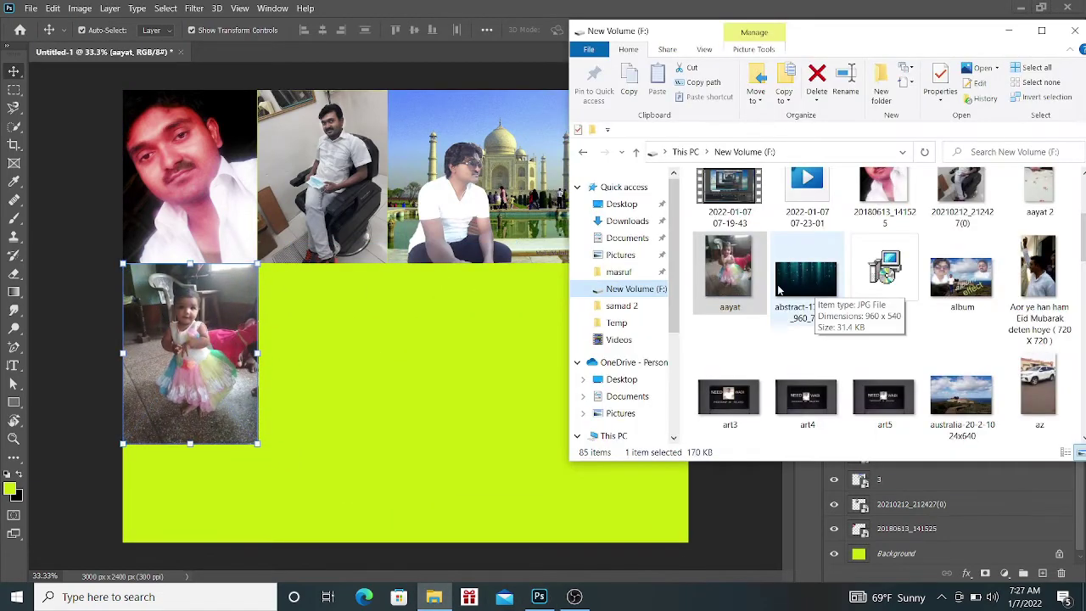
pyautogui.click(642, 272)
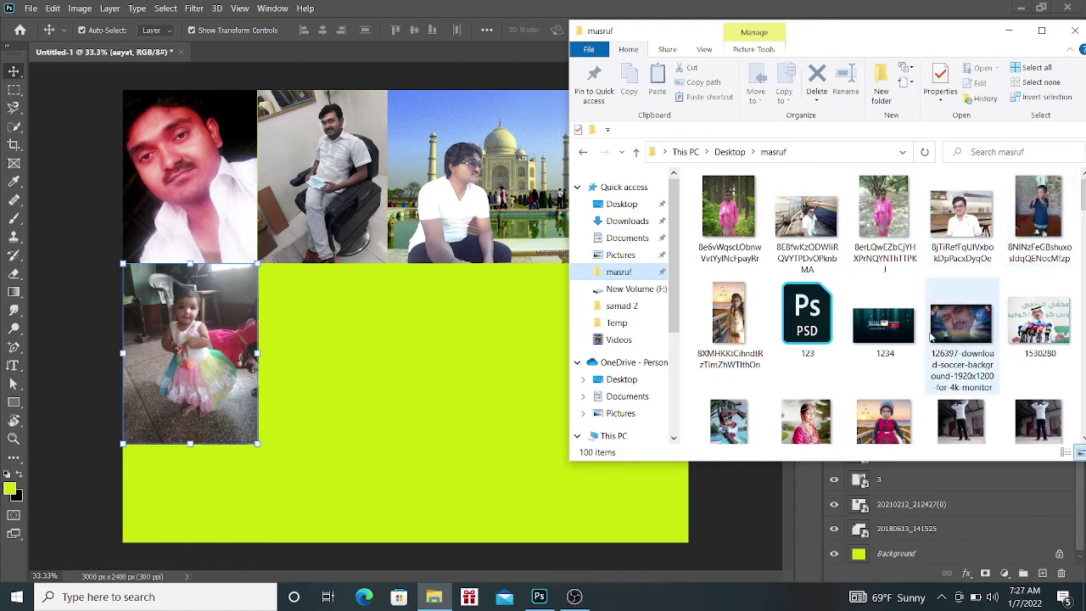
pyautogui.scroll(-1, 903, 337)
pyautogui.scroll(-1, 902, 337)
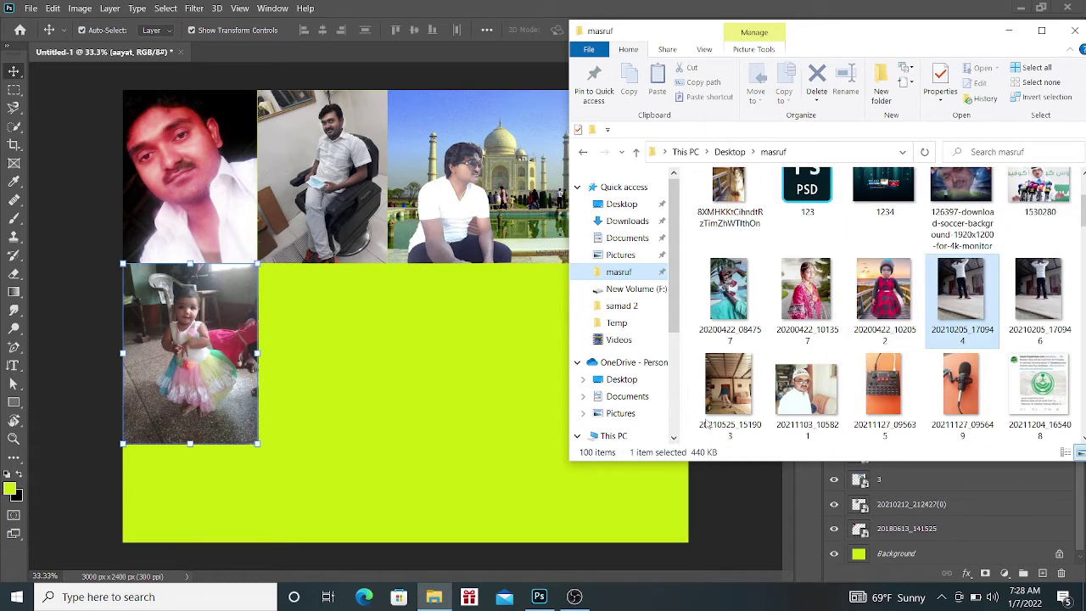
pyautogui.moveTo(962, 296); pyautogui.dragTo(432, 424)
pyautogui.moveTo(404, 90)
pyautogui.mouseDown()
pyautogui.moveTo(379, 371)
pyautogui.moveTo(294, 266)
pyautogui.mouseUp()
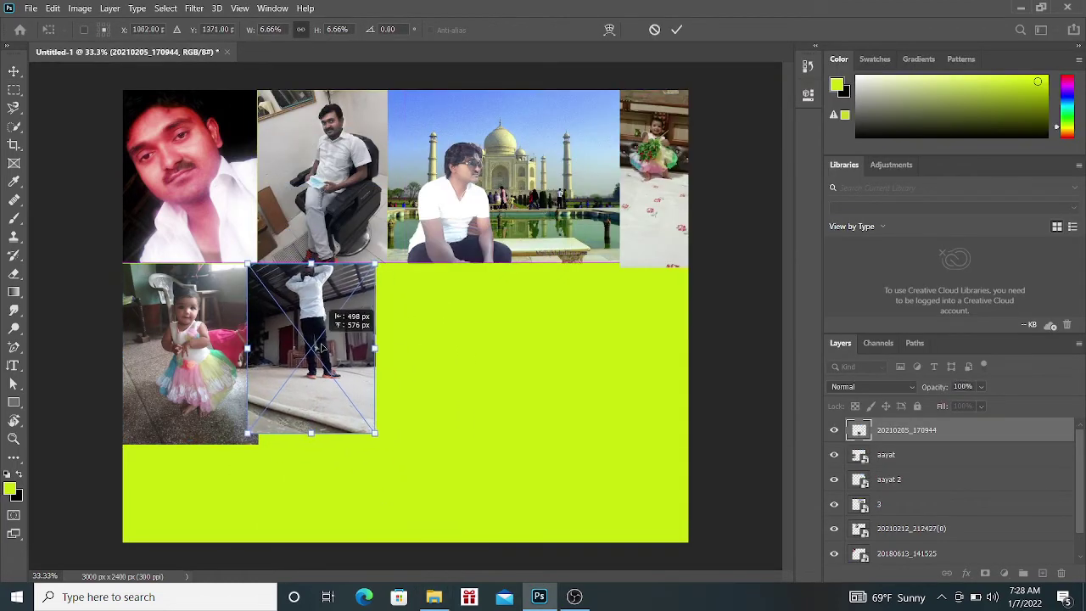
pyautogui.moveTo(309, 343); pyautogui.dragTo(316, 355)
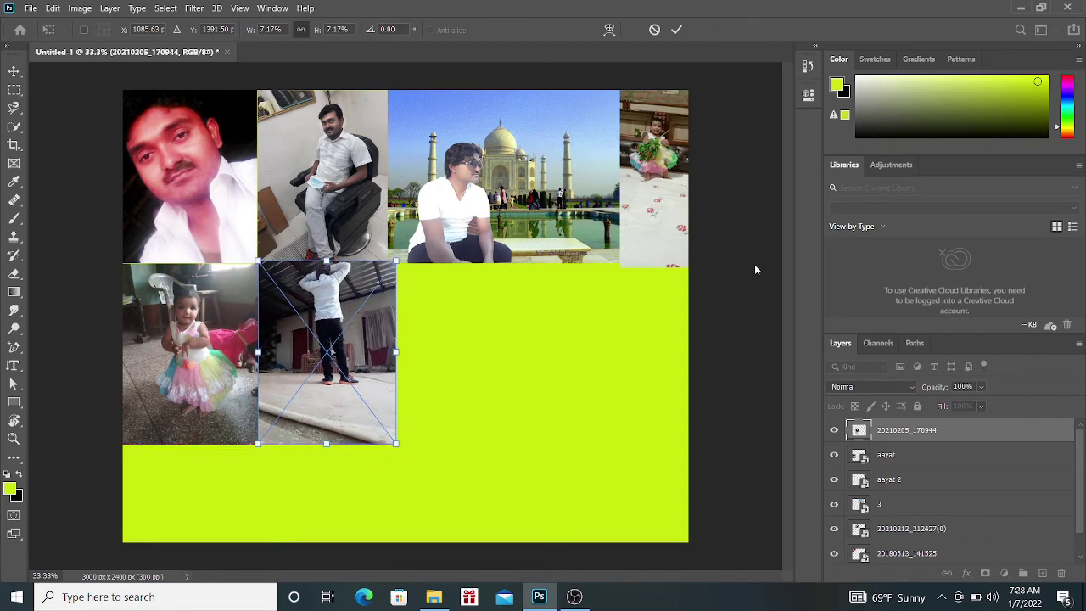
pyautogui.press('Return')
# - Place the black-and-white standing man photo into the empty second-row slot at row height
pyautogui.click(433, 596)
pyautogui.scroll(-3, 926, 329)
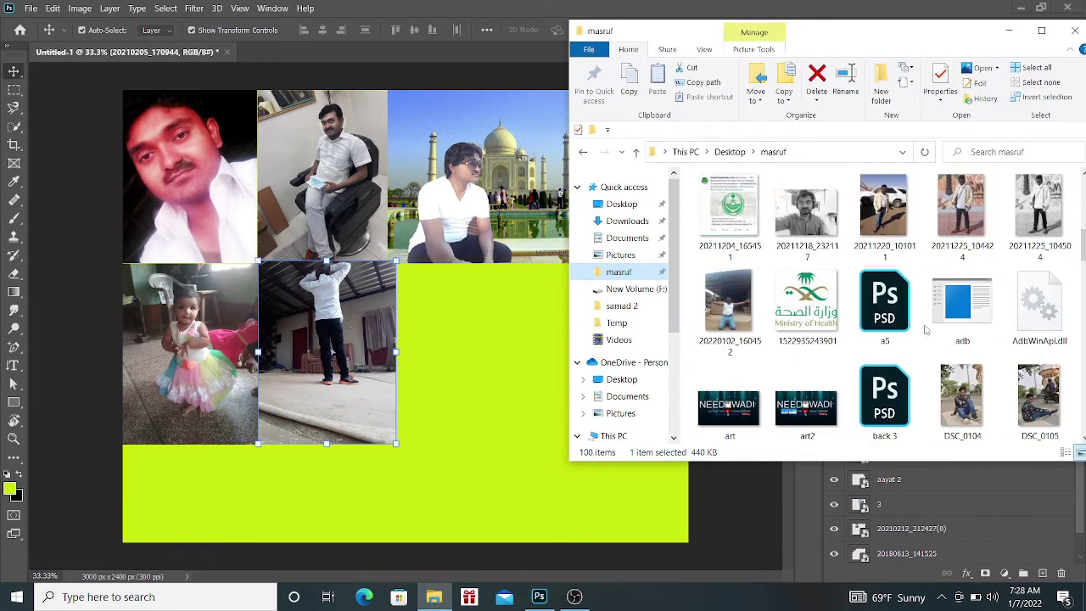
pyautogui.moveTo(1040, 297); pyautogui.dragTo(500, 421)
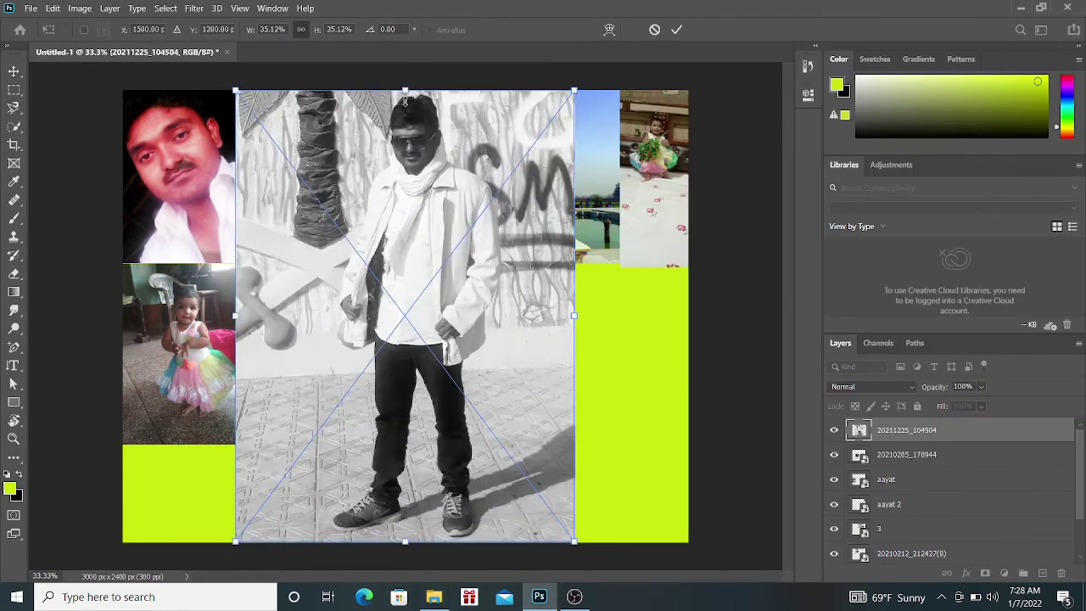
pyautogui.moveTo(405, 90); pyautogui.dragTo(405, 351)
pyautogui.moveTo(415, 486); pyautogui.dragTo(476, 397)
pyautogui.moveTo(462, 436); pyautogui.dragTo(462, 442)
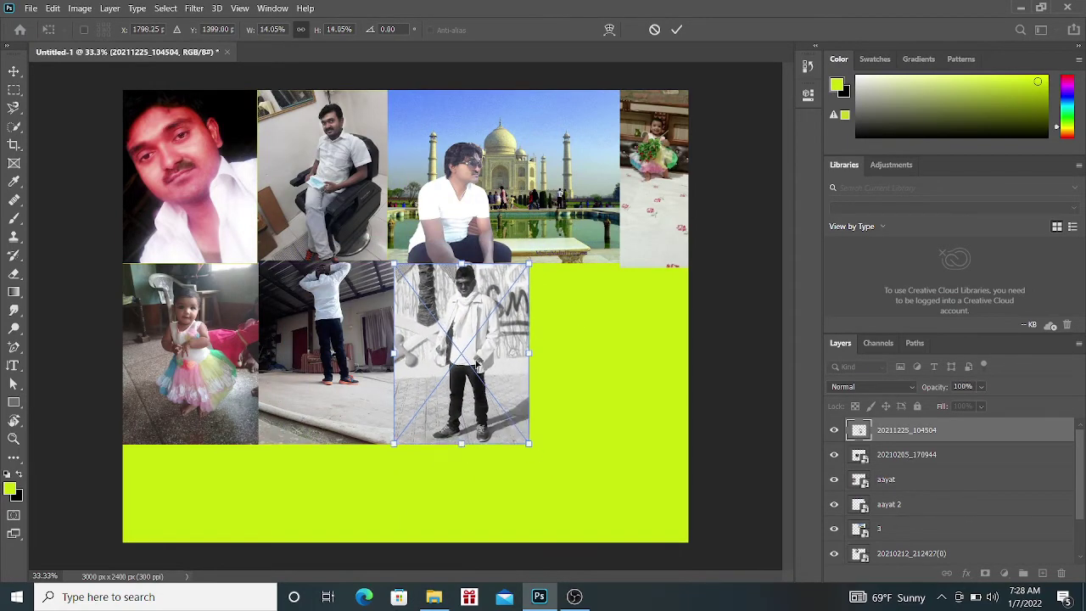
pyautogui.press('Return')
pyautogui.click(433, 597)
# - Place the 20211220_101011 car photo and, with the Move tool, shift the black-and-white photo right
pyautogui.moveTo(887, 316); pyautogui.dragTo(620, 416)
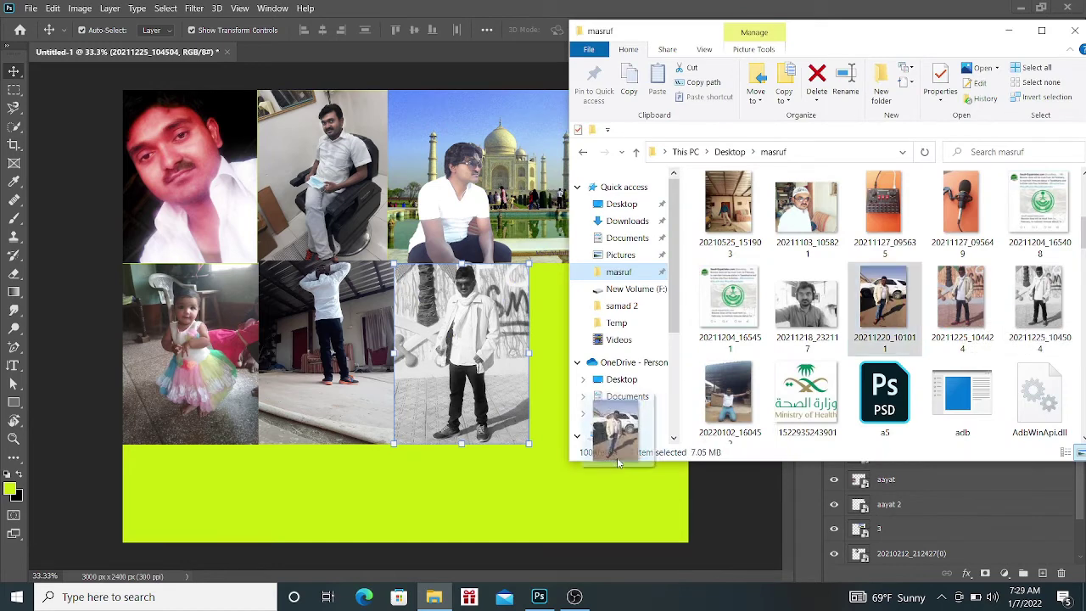
pyautogui.moveTo(405, 90)
pyautogui.mouseDown()
pyautogui.moveTo(399, 159)
pyautogui.moveTo(333, 351)
pyautogui.mouseUp()
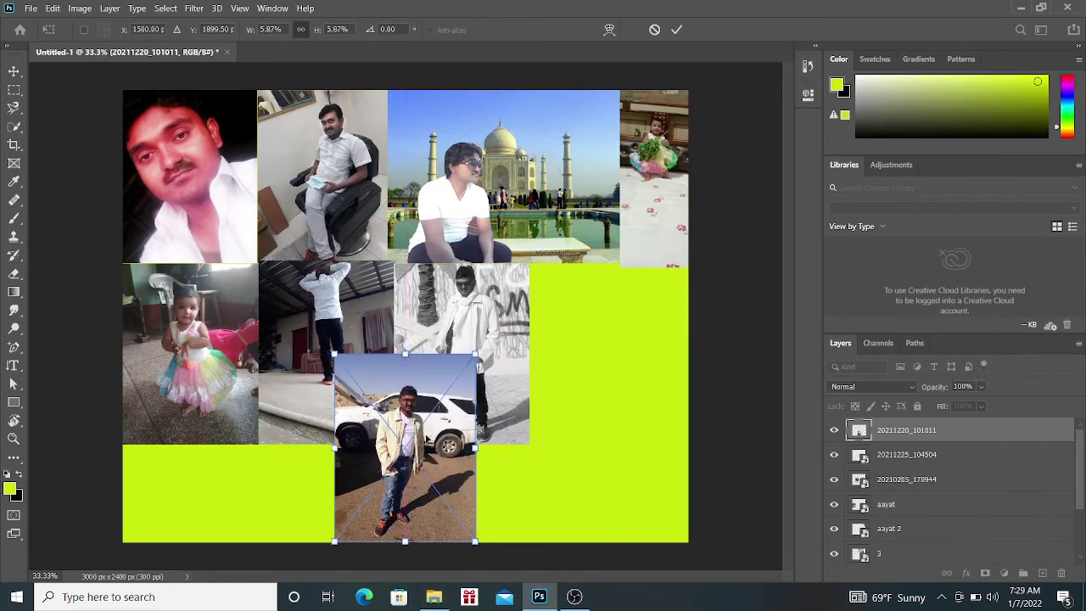
pyautogui.moveTo(403, 441); pyautogui.dragTo(309, 429)
pyautogui.click(14, 72)
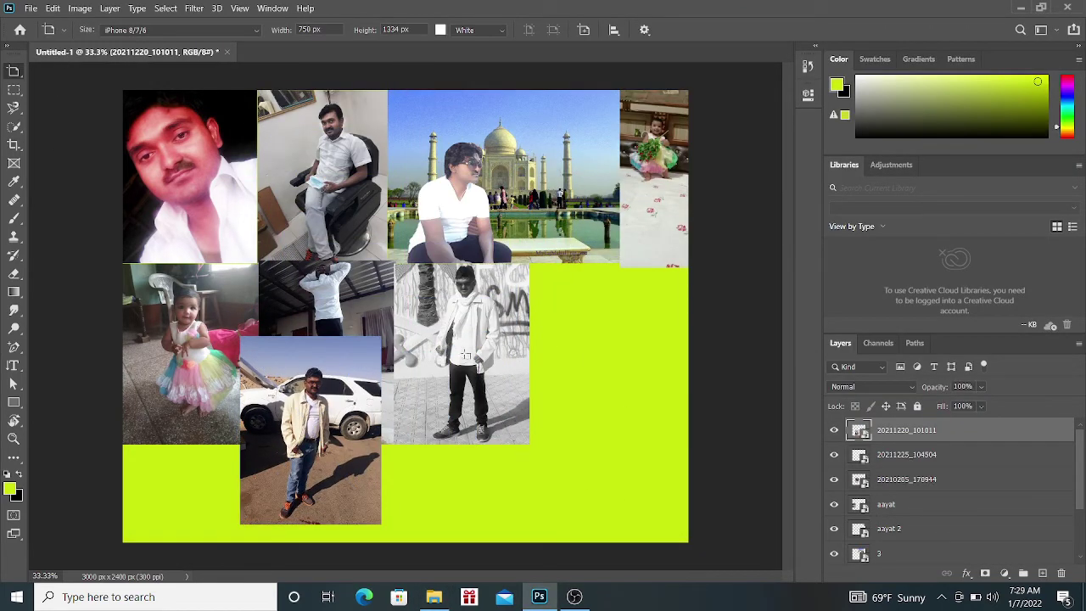
pyautogui.rightClick(14, 70)
pyautogui.click(71, 71)
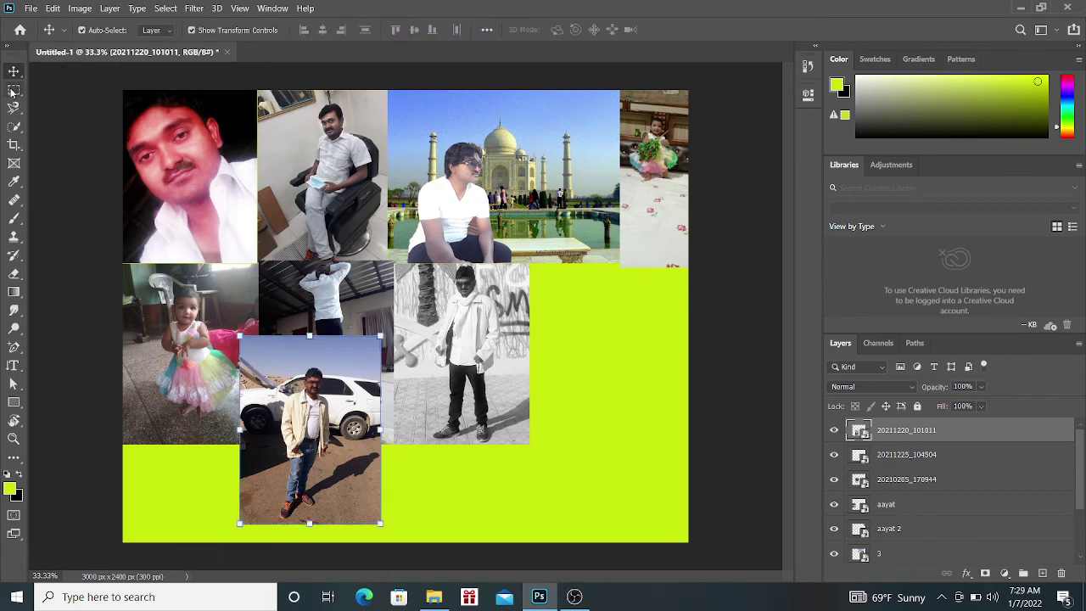
pyautogui.moveTo(459, 353); pyautogui.dragTo(617, 352)
pyautogui.moveTo(322, 380)
pyautogui.mouseDown()
pyautogui.moveTo(354, 380)
pyautogui.moveTo(473, 305)
pyautogui.mouseUp()
# - Resize the car photo to row height and fit the black-and-white photo into the right slot
pyautogui.hotkey('ctrl', 't')
pyautogui.moveTo(467, 448); pyautogui.dragTo(464, 442)
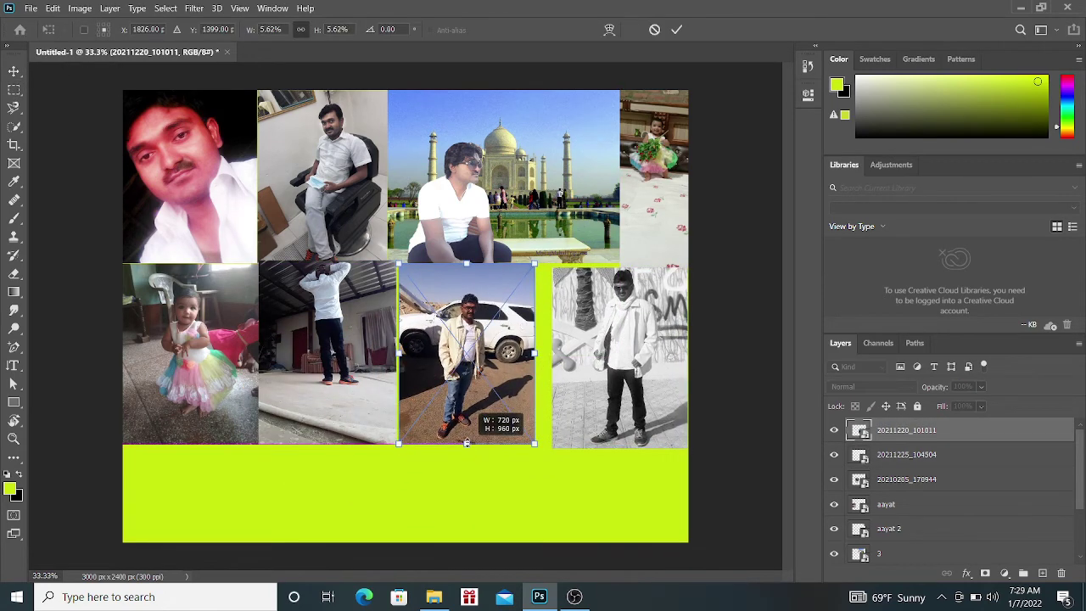
pyautogui.press('Return')
pyautogui.click(628, 367)
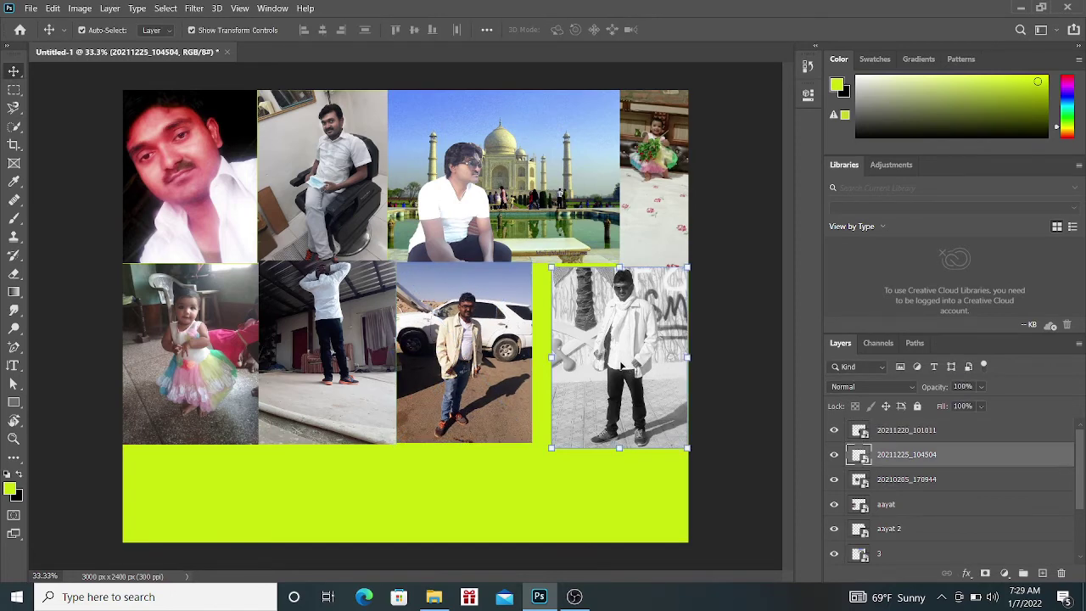
pyautogui.hotkey('ctrl', 't')
pyautogui.moveTo(617, 347); pyautogui.dragTo(620, 348)
pyautogui.moveTo(687, 452); pyautogui.dragTo(668, 434)
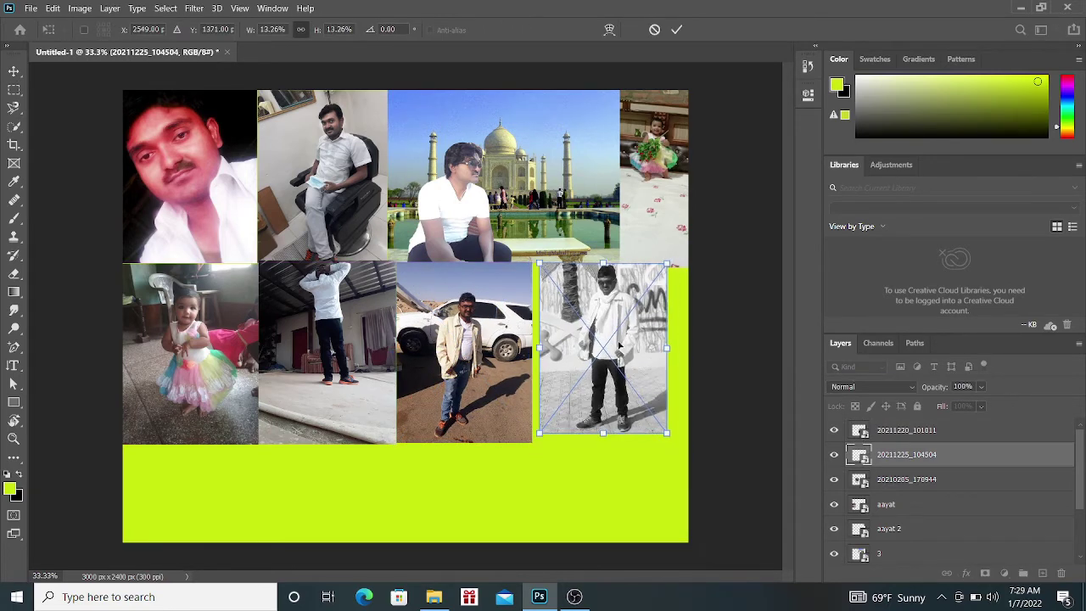
pyautogui.moveTo(670, 350); pyautogui.dragTo(677, 350)
pyautogui.moveTo(606, 352); pyautogui.dragTo(620, 358)
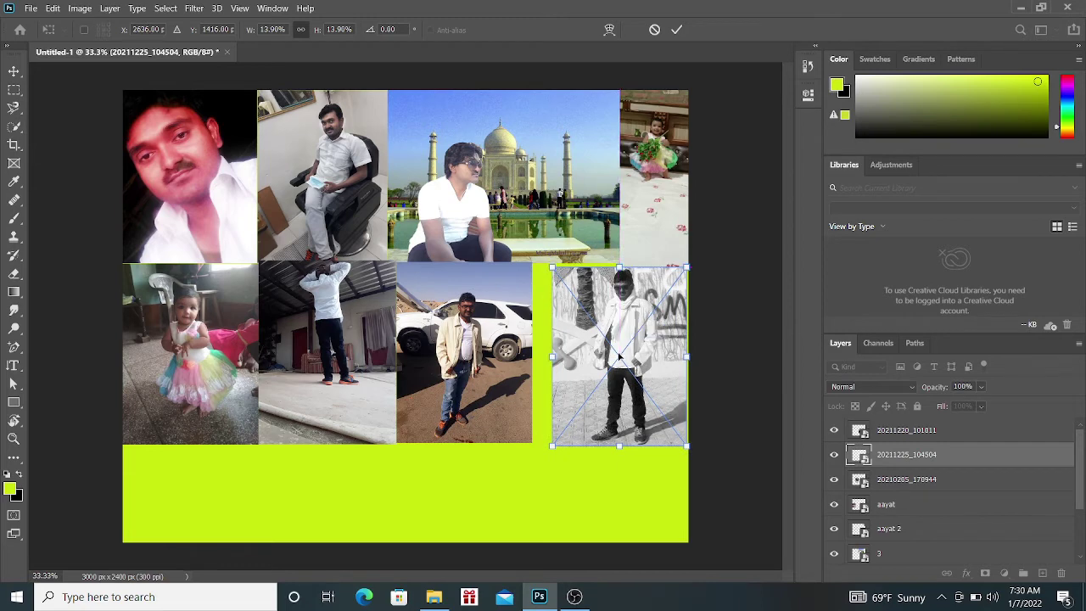
pyautogui.press('Return')
# - Enlarge and realign the car photo so it closes the gap and fits its cell
pyautogui.click(531, 353)
pyautogui.hotkey('ctrl', 't')
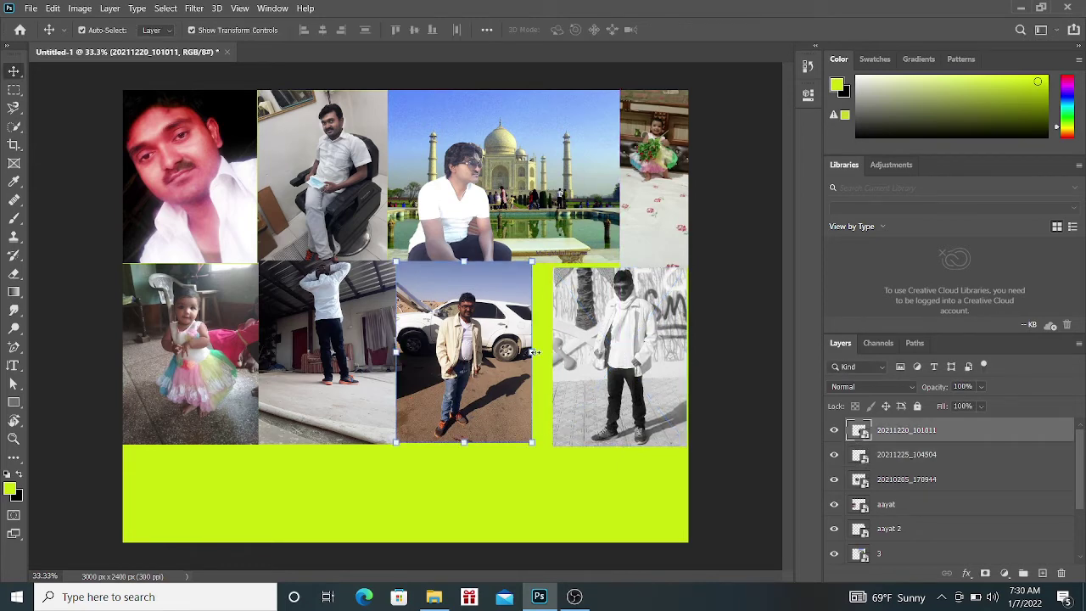
pyautogui.moveTo(532, 353); pyautogui.dragTo(548, 353)
pyautogui.moveTo(475, 365); pyautogui.dragTo(437, 365)
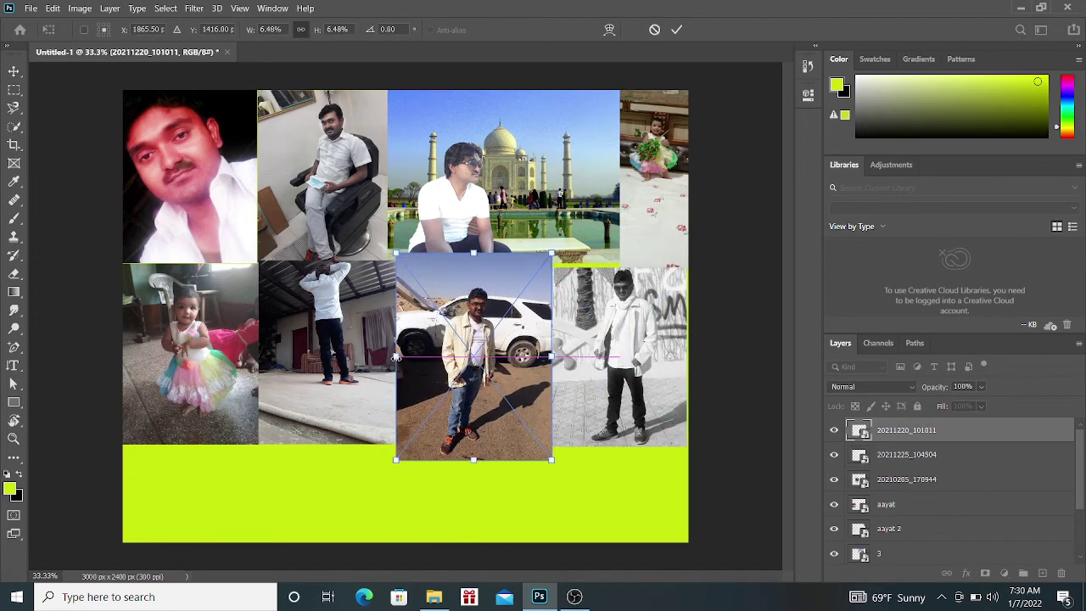
pyautogui.moveTo(477, 256); pyautogui.dragTo(472, 270)
pyautogui.moveTo(468, 388); pyautogui.dragTo(463, 385)
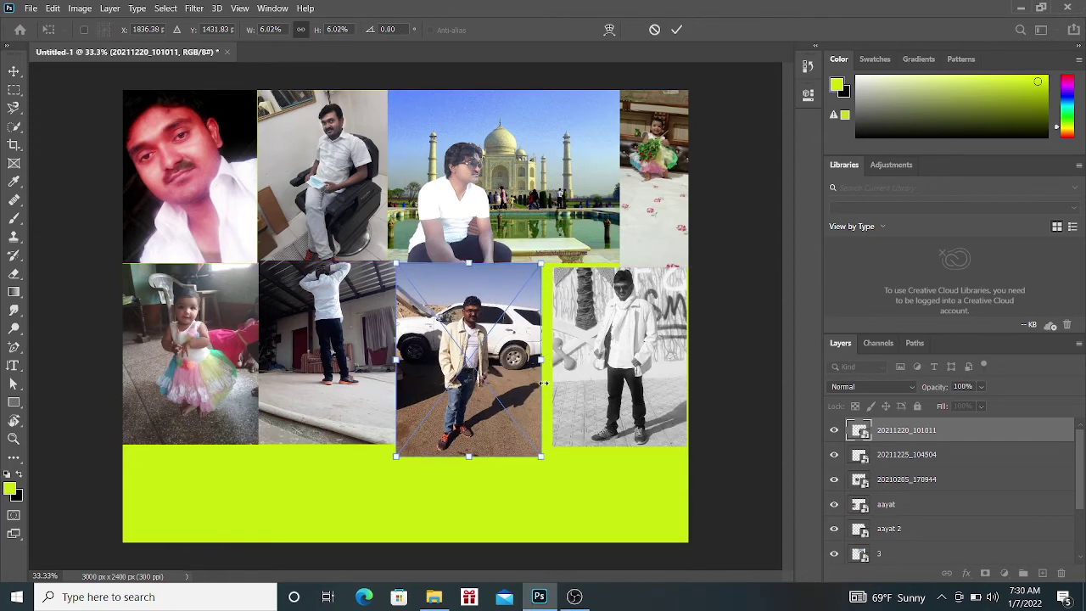
pyautogui.moveTo(468, 456); pyautogui.dragTo(464, 444)
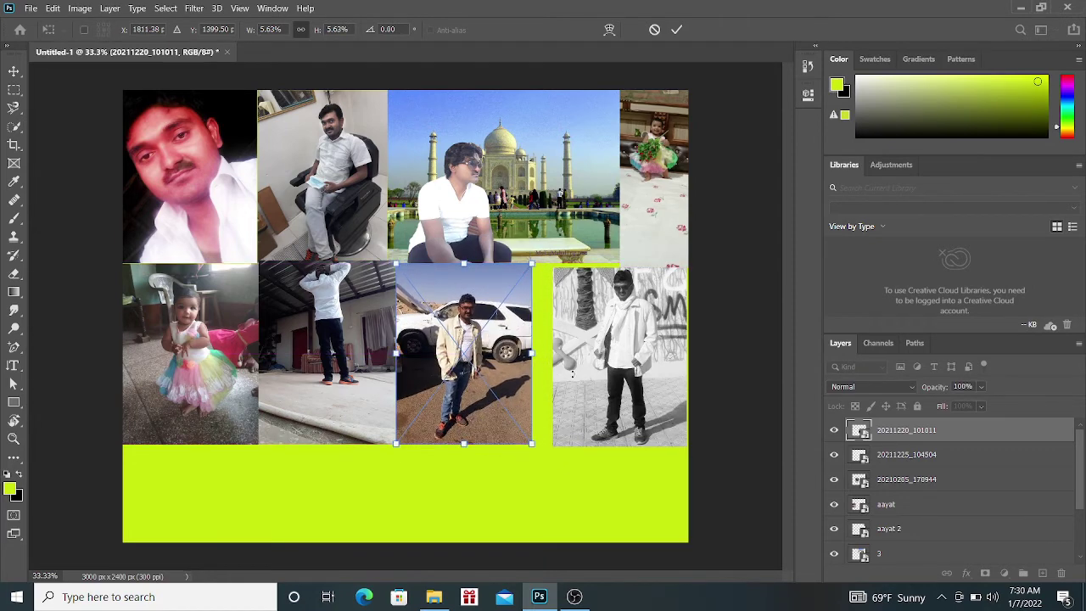
pyautogui.press('Return')
# - Move the black-and-white photo beside the car photo and enlarge it to fill its cell
pyautogui.moveTo(625, 349); pyautogui.dragTo(604, 345)
pyautogui.hotkey('ctrl', 't')
pyautogui.moveTo(605, 443)
pyautogui.mouseDown()
pyautogui.moveTo(605, 455)
pyautogui.moveTo(604, 444)
pyautogui.mouseUp()
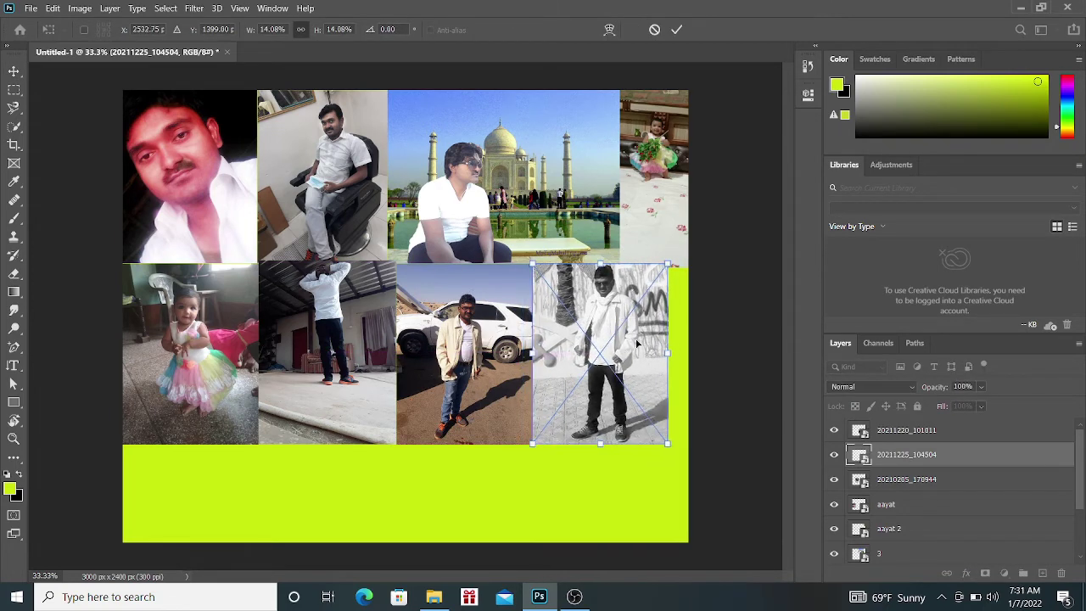
pyautogui.press('Return')
pyautogui.click(434, 596)
pyautogui.scroll(-3, 882, 322)
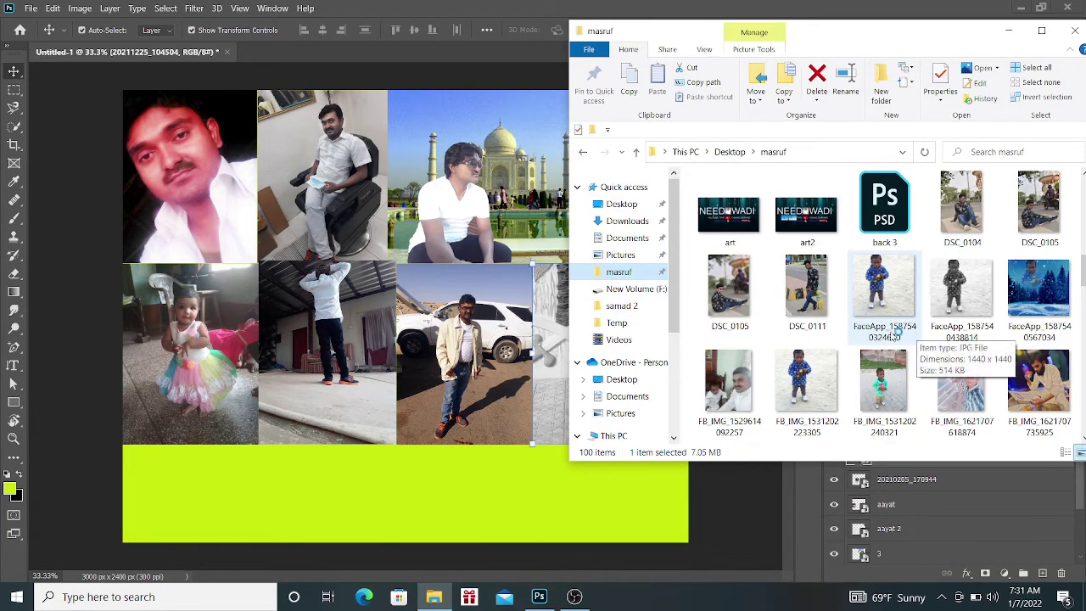
pyautogui.moveTo(884, 386); pyautogui.dragTo(454, 193)
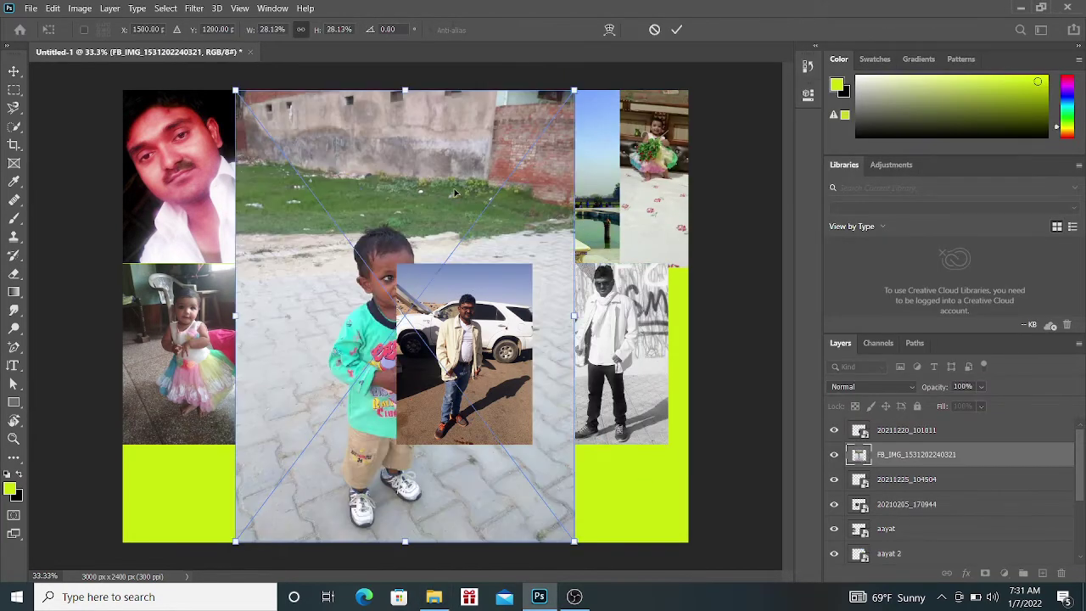
pyautogui.moveTo(404, 90); pyautogui.dragTo(422, 424)
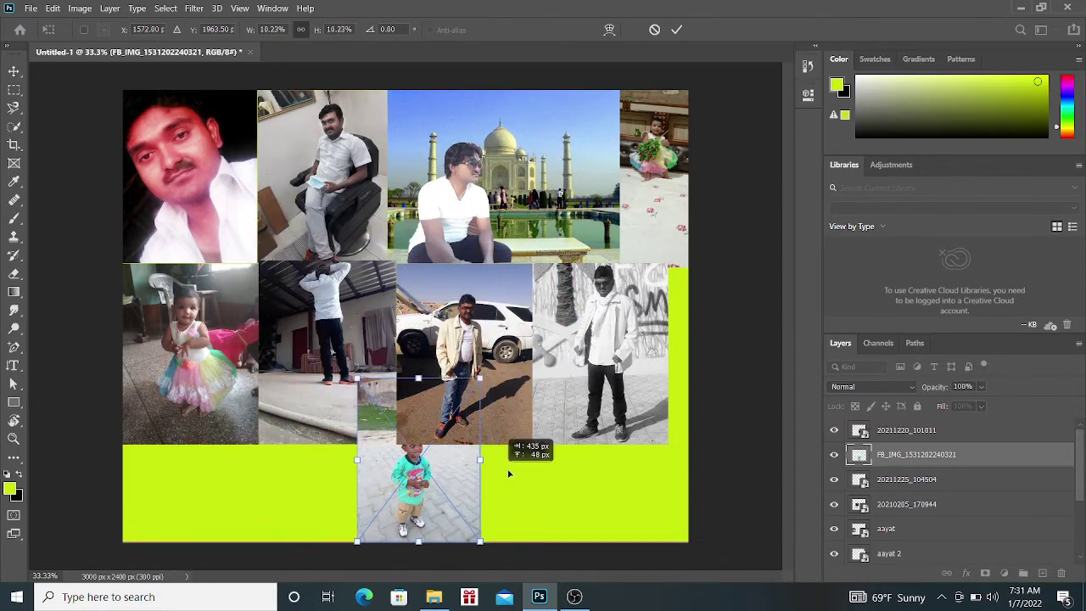
pyautogui.moveTo(400, 528); pyautogui.dragTo(660, 374)
pyautogui.moveTo(742, 433); pyautogui.dragTo(749, 447)
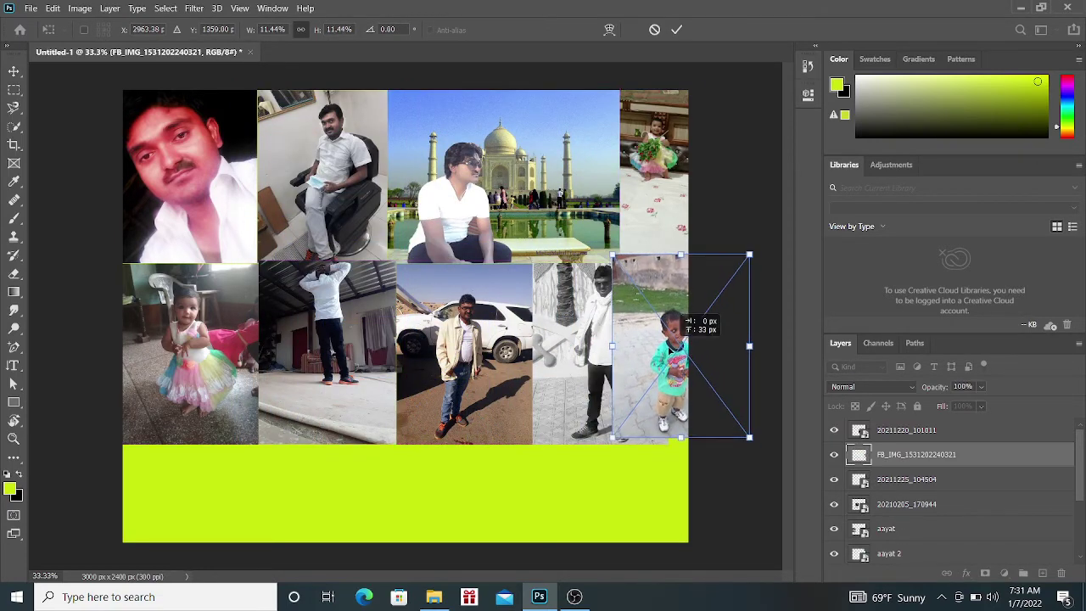
pyautogui.moveTo(670, 356); pyautogui.dragTo(670, 343)
pyautogui.moveTo(611, 252); pyautogui.dragTo(626, 264)
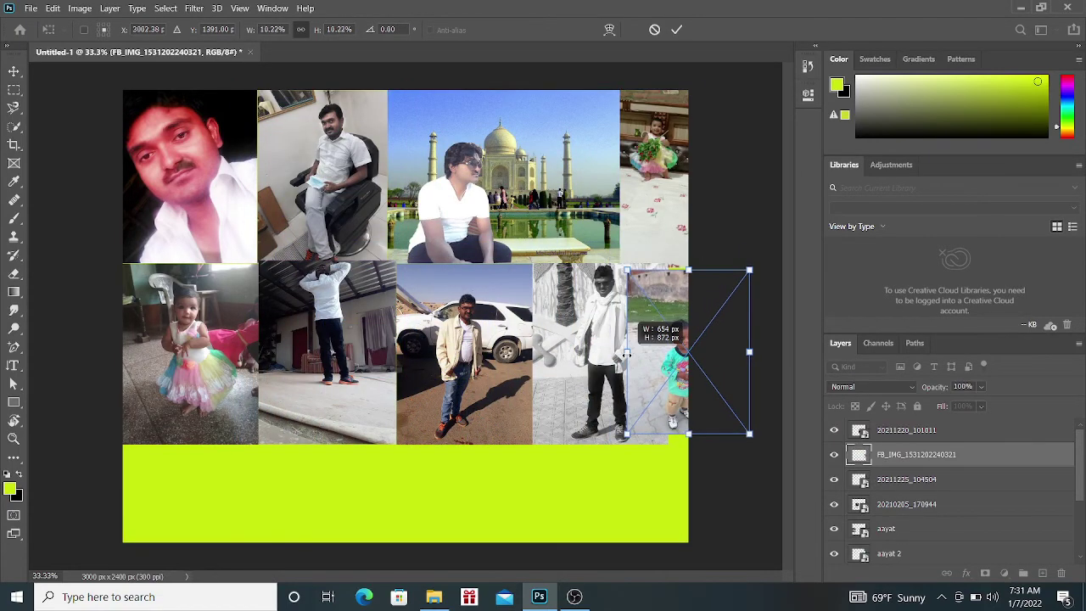
pyautogui.moveTo(749, 426); pyautogui.dragTo(759, 446)
pyautogui.moveTo(708, 372); pyautogui.dragTo(696, 367)
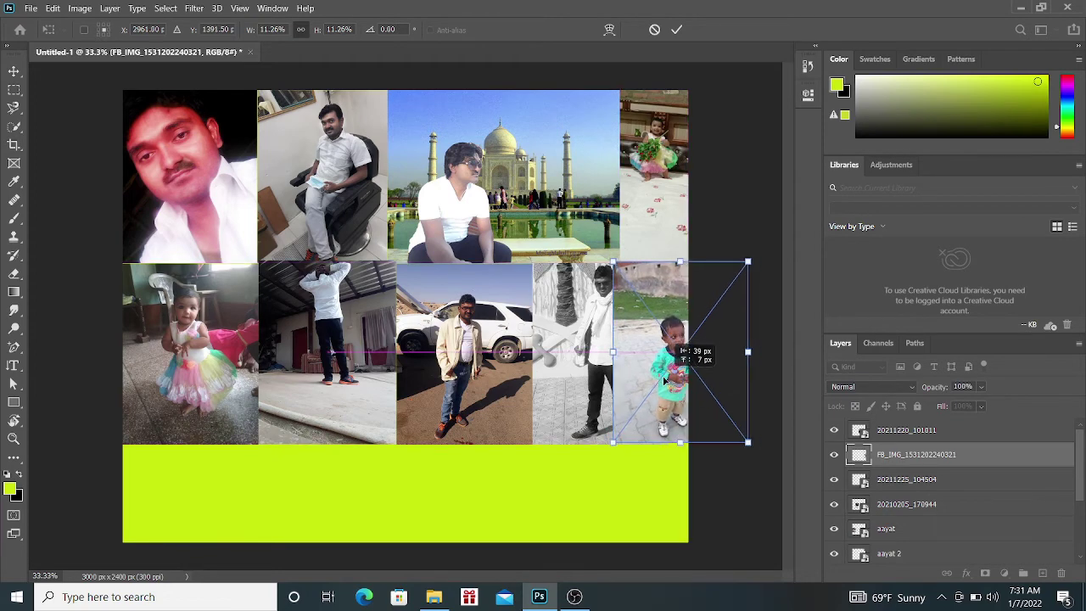
pyautogui.press('Return')
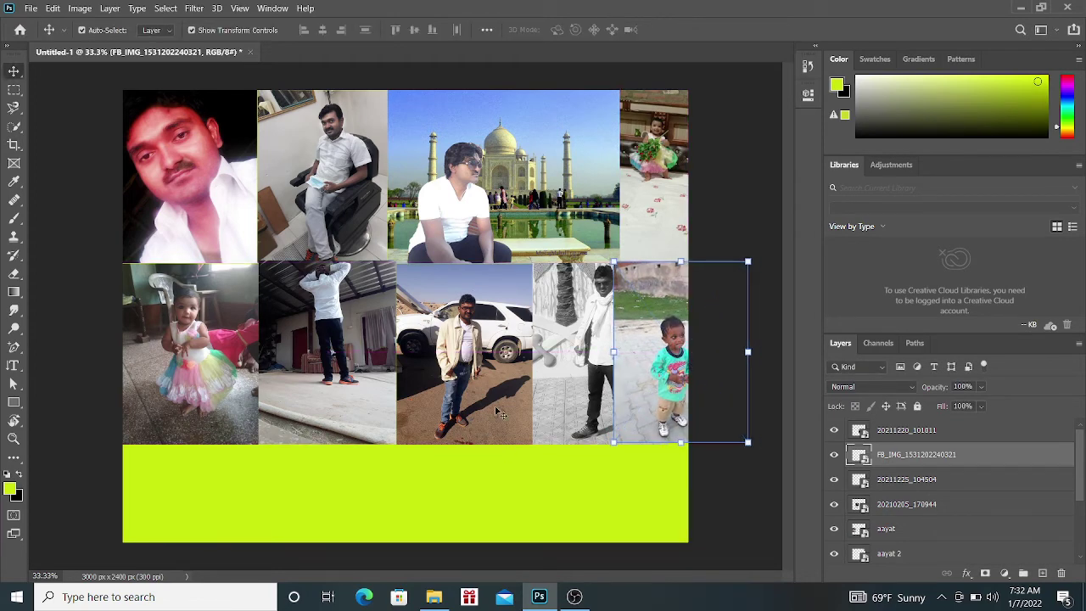
pyautogui.click(429, 598)
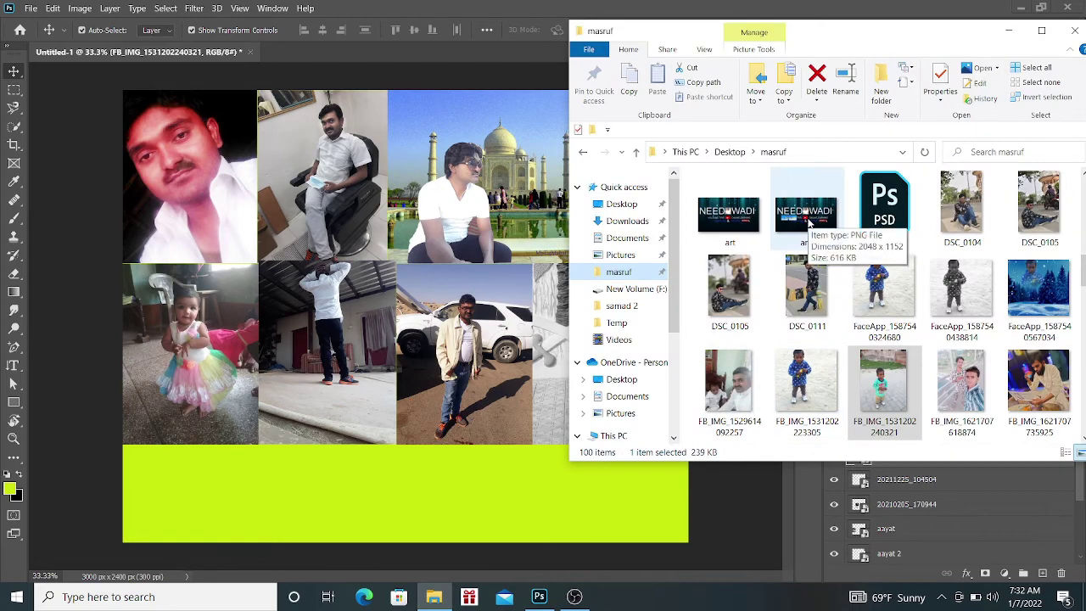
# - Scale the art2 NEEDWADI banner across the canvas bottom and bring its layer to the front
pyautogui.moveTo(807, 222); pyautogui.dragTo(428, 496)
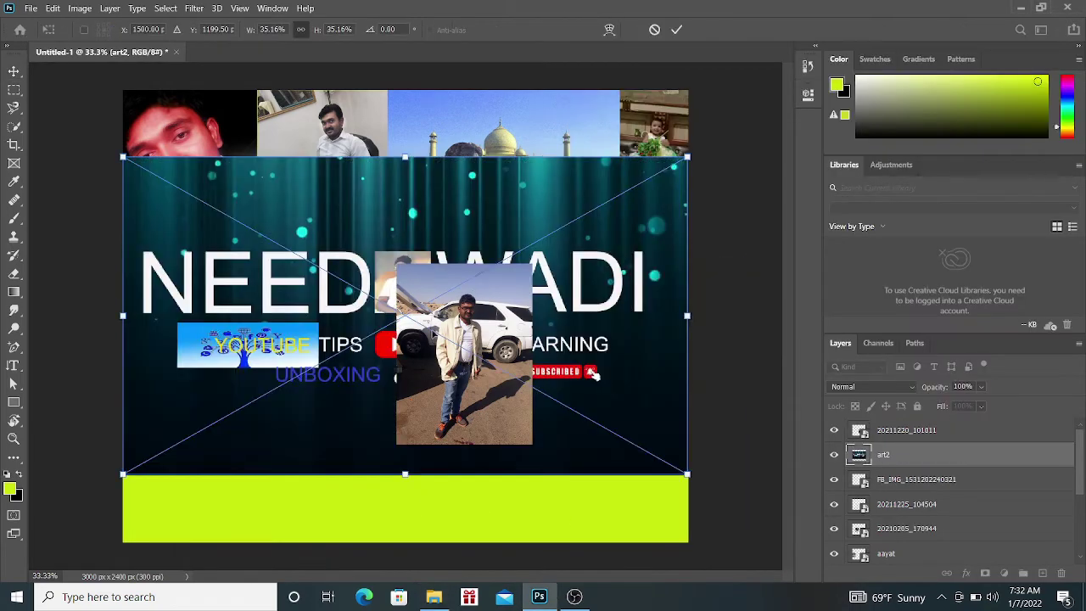
pyautogui.moveTo(332, 336)
pyautogui.mouseDown()
pyautogui.moveTo(363, 513)
pyautogui.moveTo(363, 293)
pyautogui.mouseUp()
pyautogui.moveTo(687, 461); pyautogui.dragTo(642, 357)
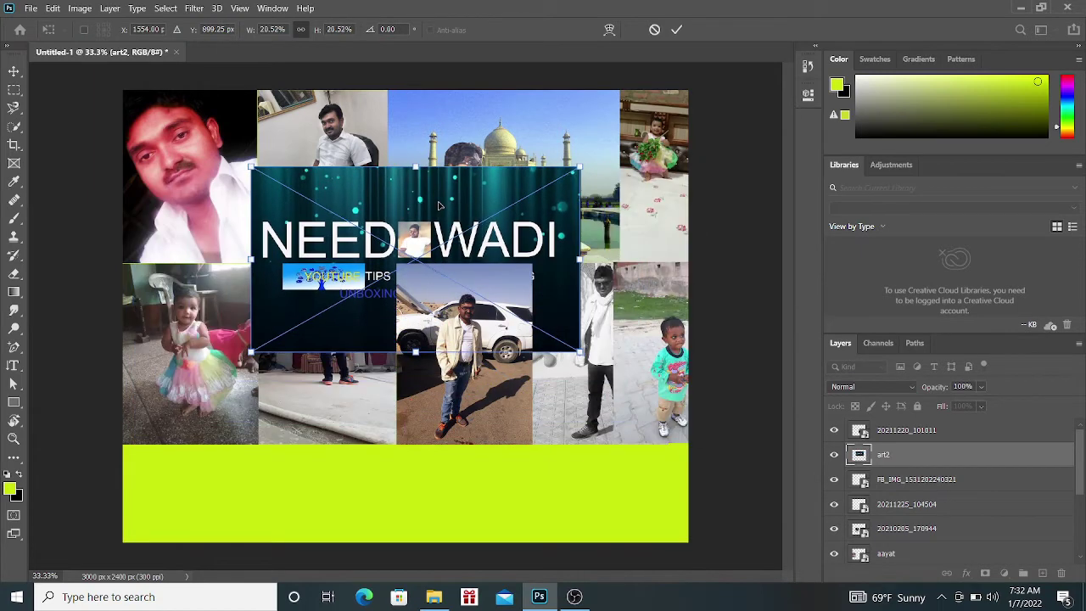
pyautogui.moveTo(404, 254)
pyautogui.mouseDown()
pyautogui.moveTo(404, 461)
pyautogui.moveTo(297, 455)
pyautogui.mouseUp()
pyautogui.moveTo(451, 504); pyautogui.dragTo(703, 530)
pyautogui.moveTo(445, 463)
pyautogui.mouseDown()
pyautogui.moveTo(445, 522)
pyautogui.moveTo(445, 506)
pyautogui.mouseUp()
pyautogui.press('Return')
pyautogui.hotkey('ctrl', 'shift', ']')
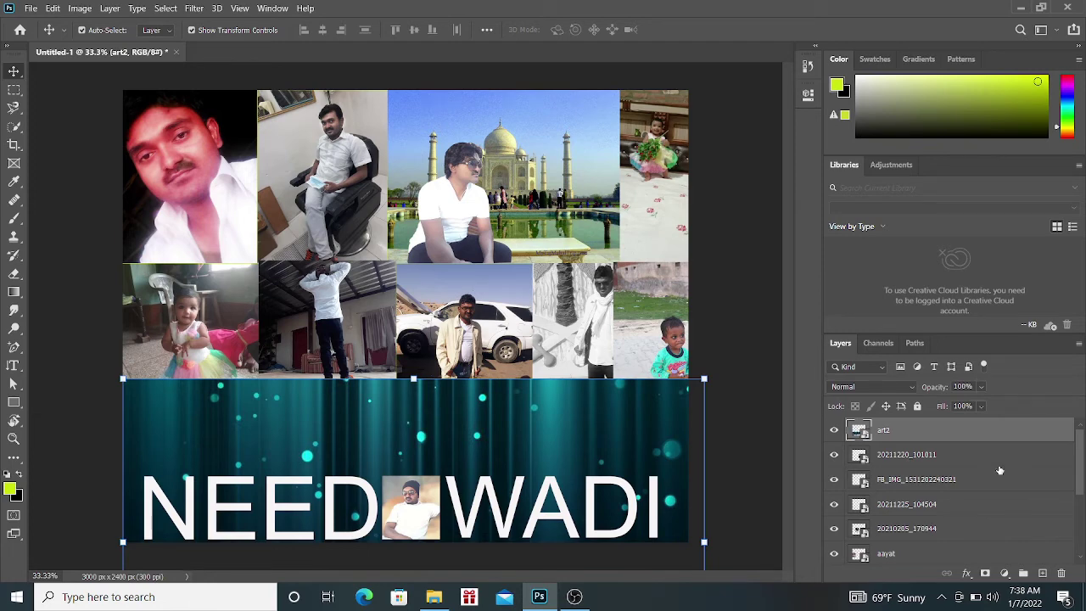
# - Select every layer above Background and apply Rasterize Layers to them
pyautogui.scroll(-2, 999, 470)
pyautogui.scroll(-2, 984, 483)
pyautogui.scroll(-1, 954, 509)
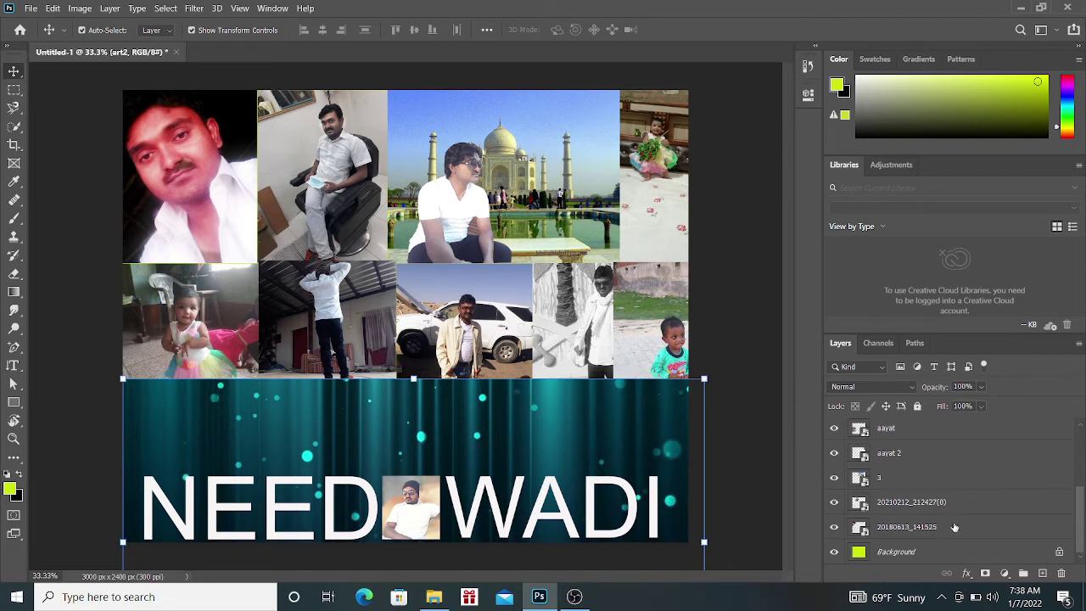
pyautogui.keyDown('shift'); pyautogui.click(955, 527); pyautogui.keyUp('shift')
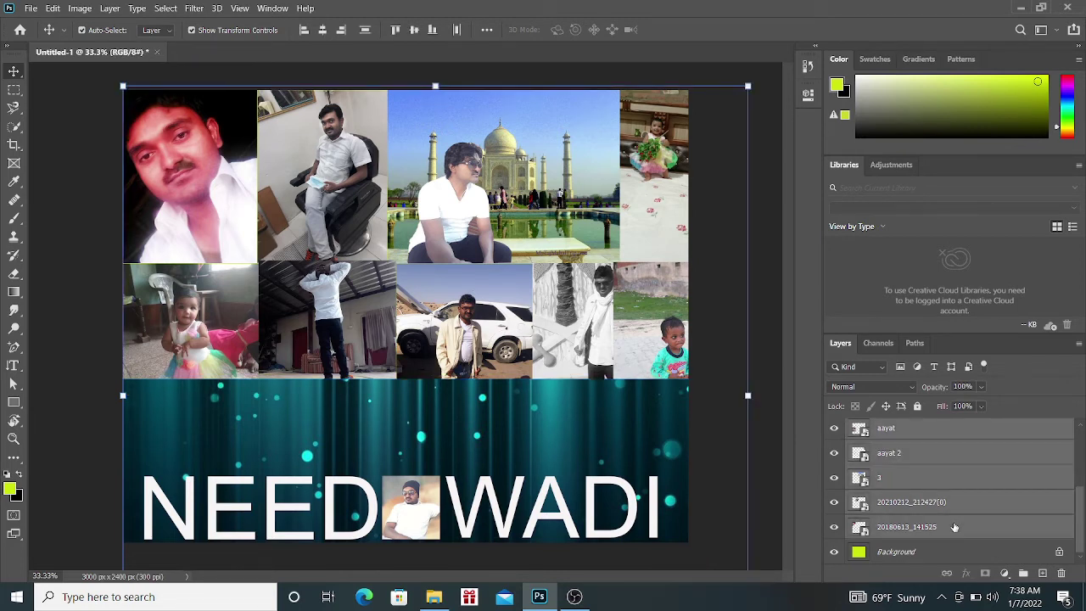
pyautogui.scroll(2, 954, 526)
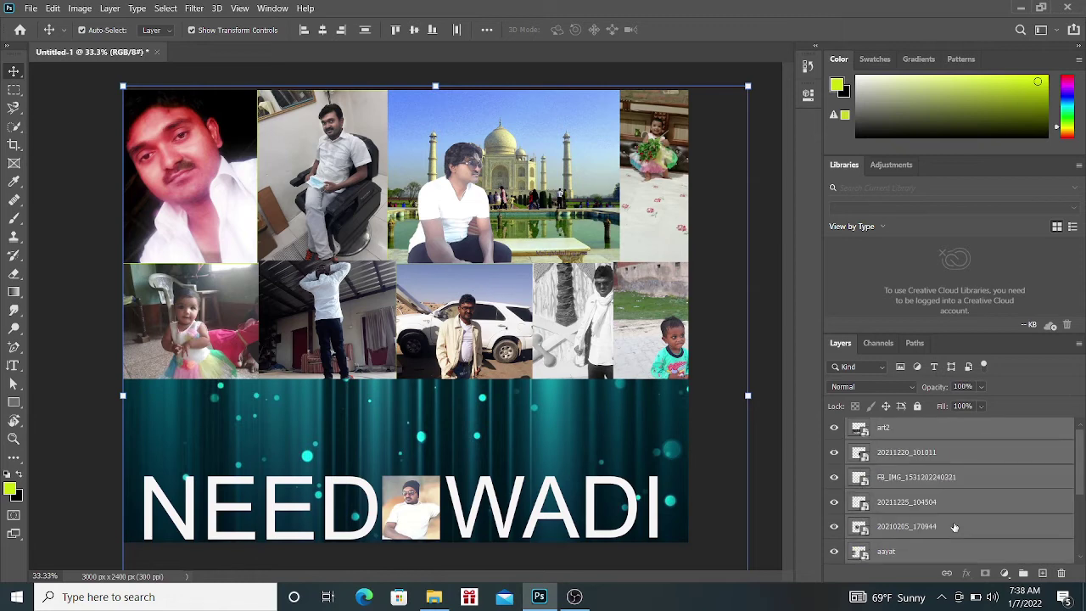
pyautogui.scroll(3, 959, 519)
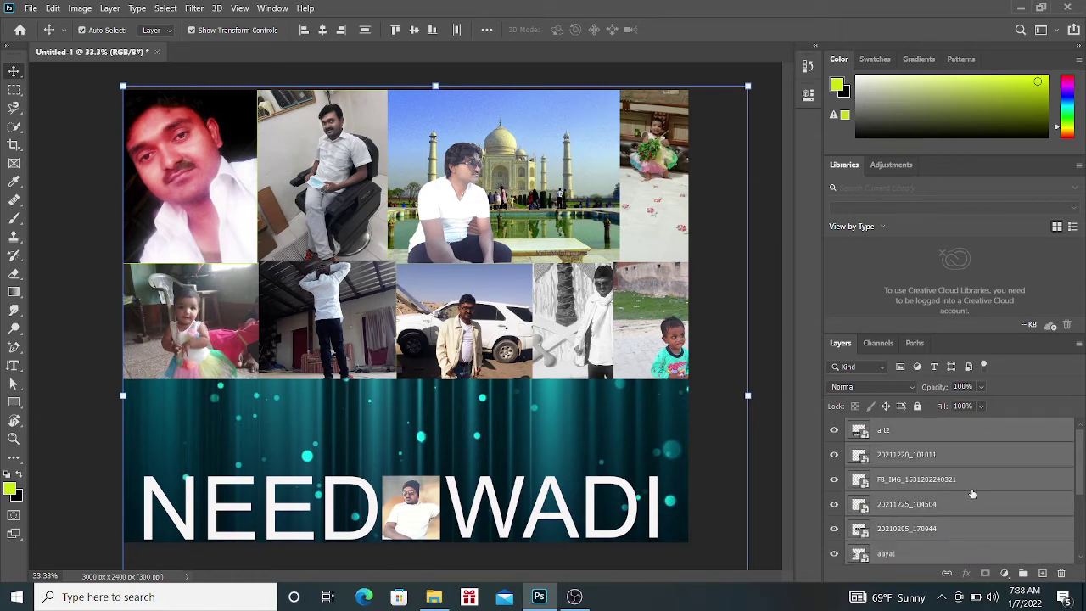
pyautogui.rightClick(972, 493)
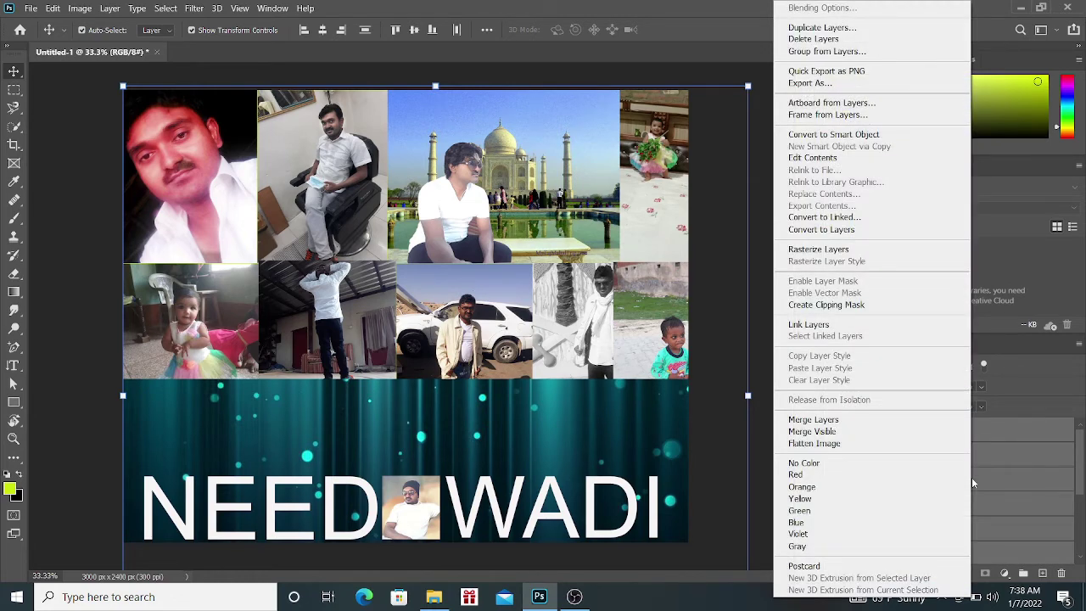
pyautogui.click(855, 251)
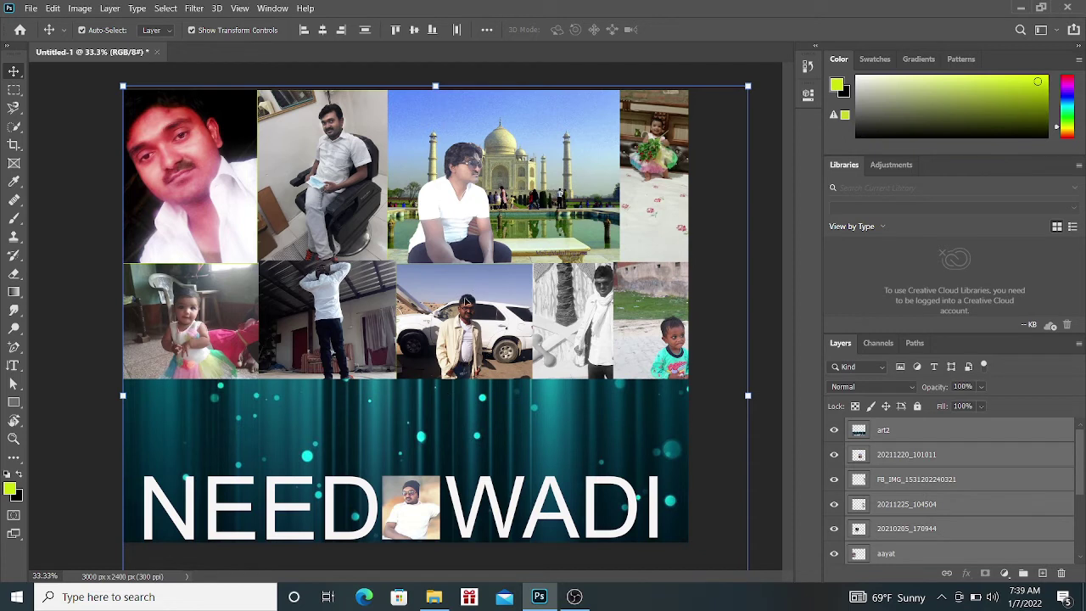
pyautogui.rightClick(15, 73)
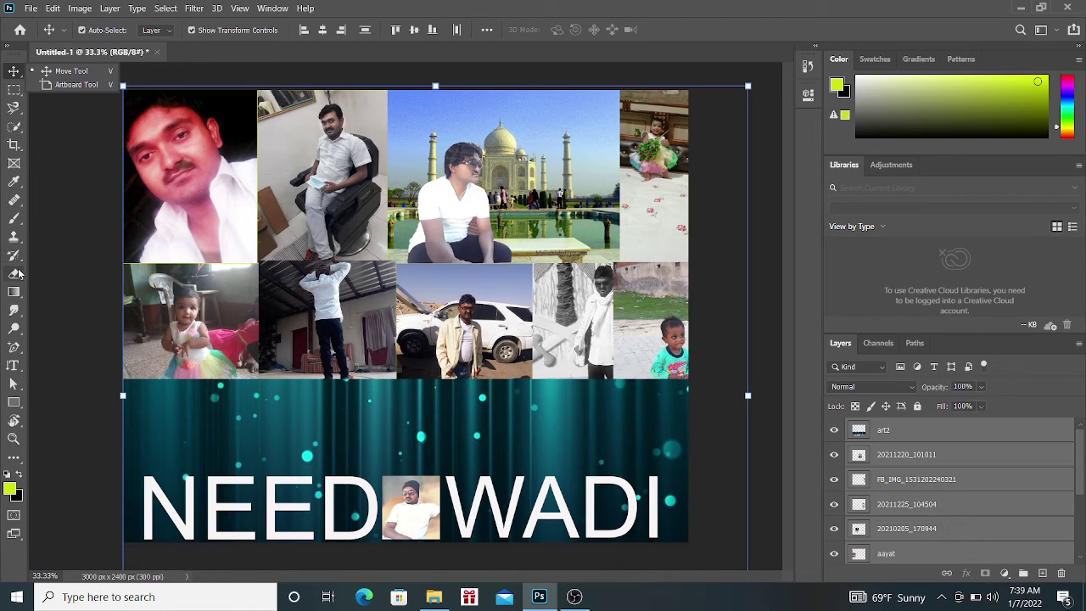
# - Choose the standard Eraser Tool and set its brush size to 40 px
pyautogui.click(15, 274)
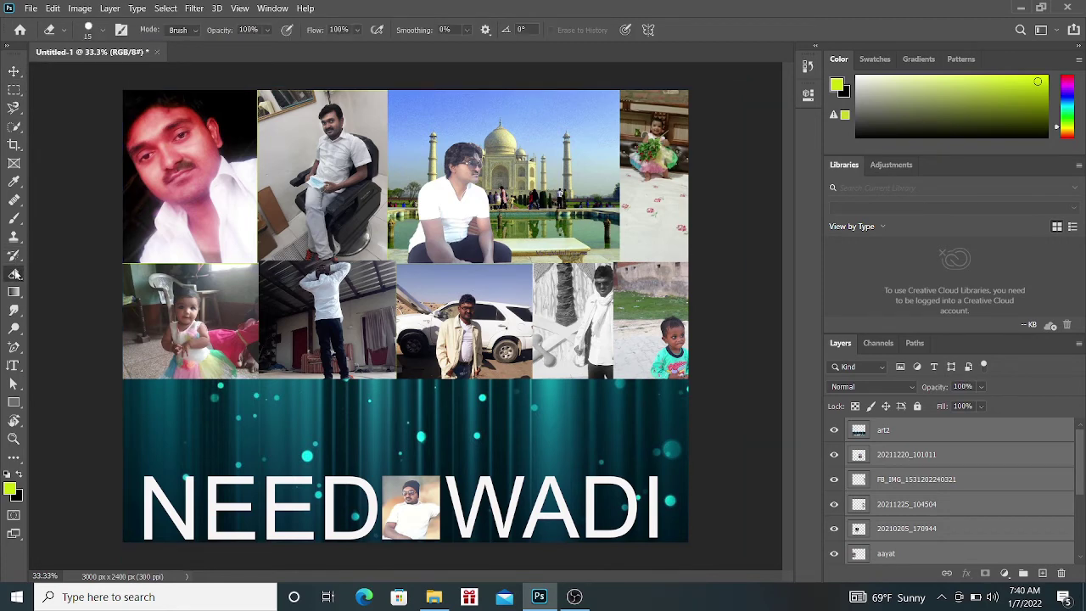
pyautogui.rightClick(15, 274)
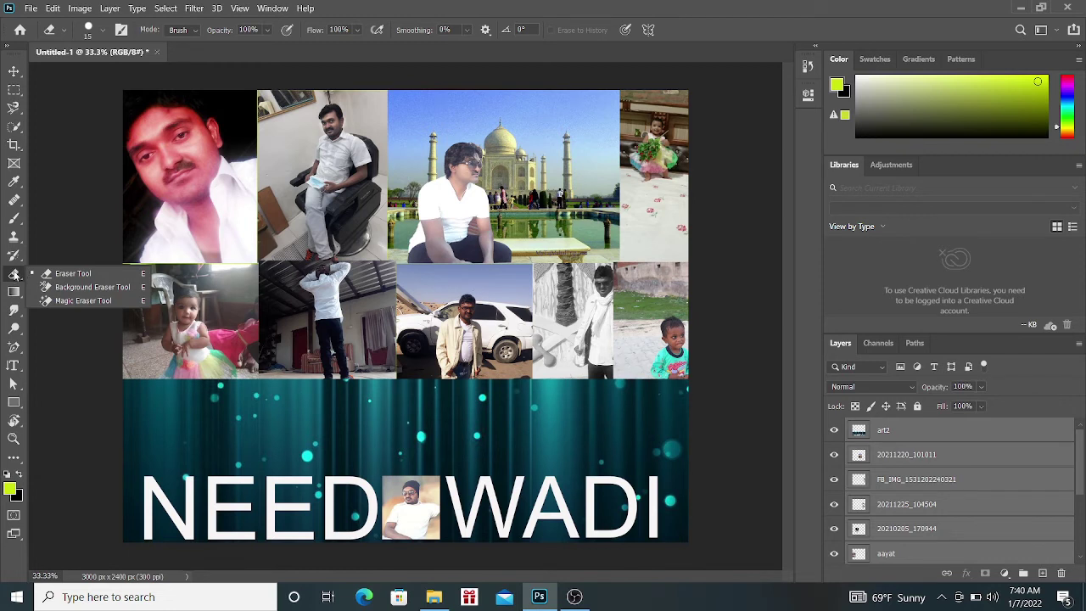
pyautogui.click(73, 274)
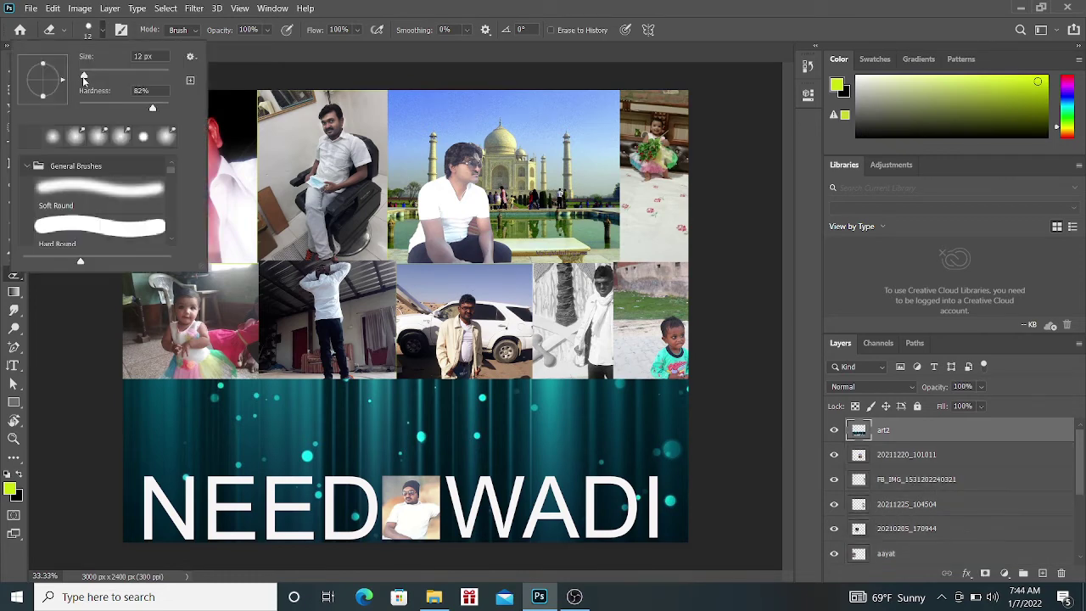
pyautogui.moveTo(84, 77); pyautogui.dragTo(92, 82)
pyautogui.moveTo(91, 77); pyautogui.dragTo(97, 76)
pyautogui.click(100, 32)
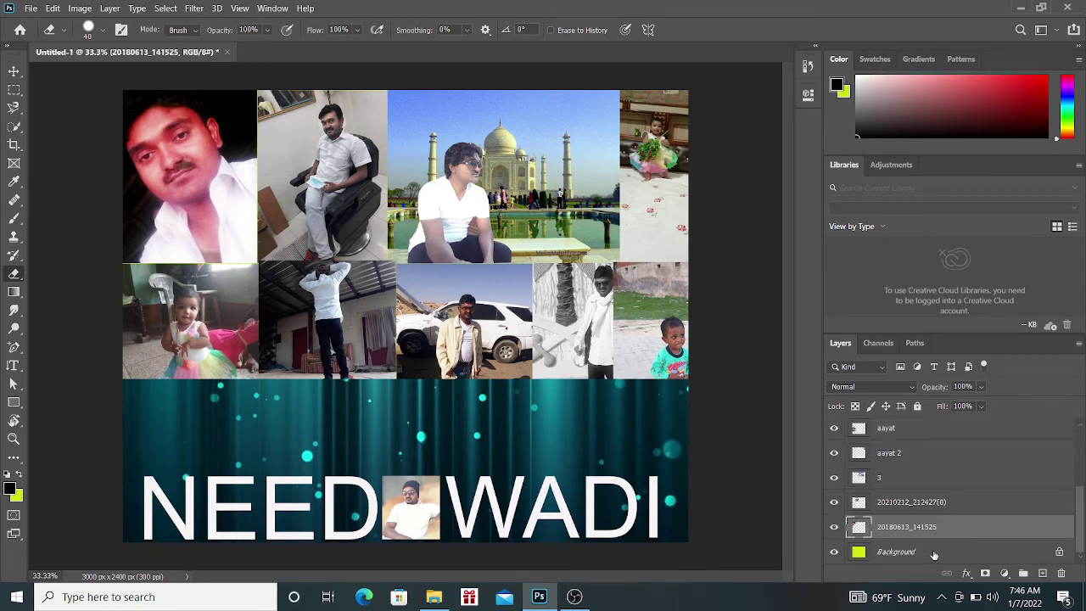
# - Fill the Background layer with black and select the 20180613_141525 portrait layer
pyautogui.click(948, 553)
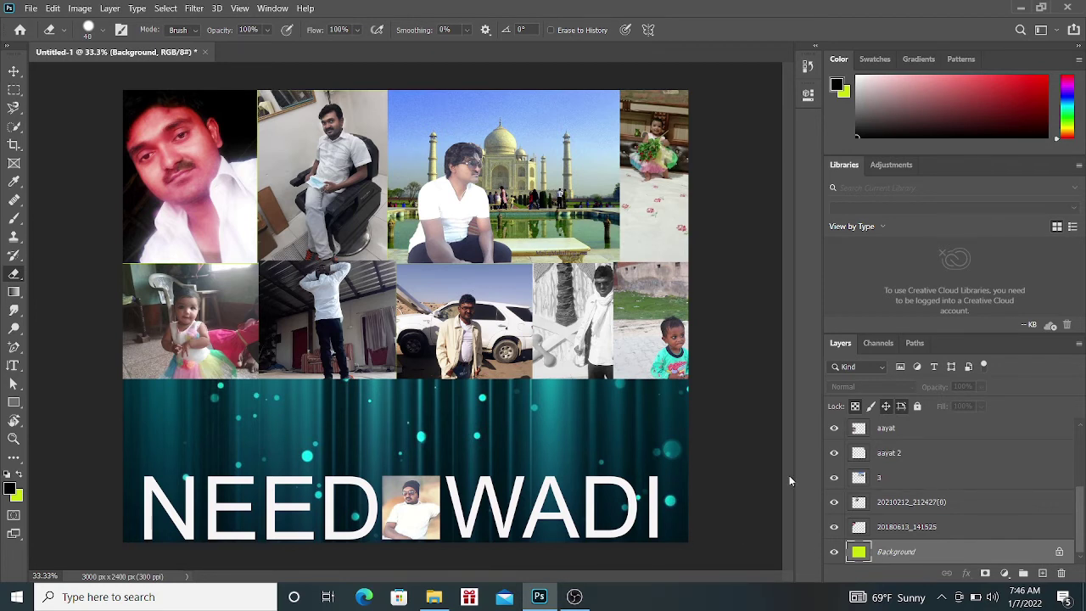
pyautogui.press('x')
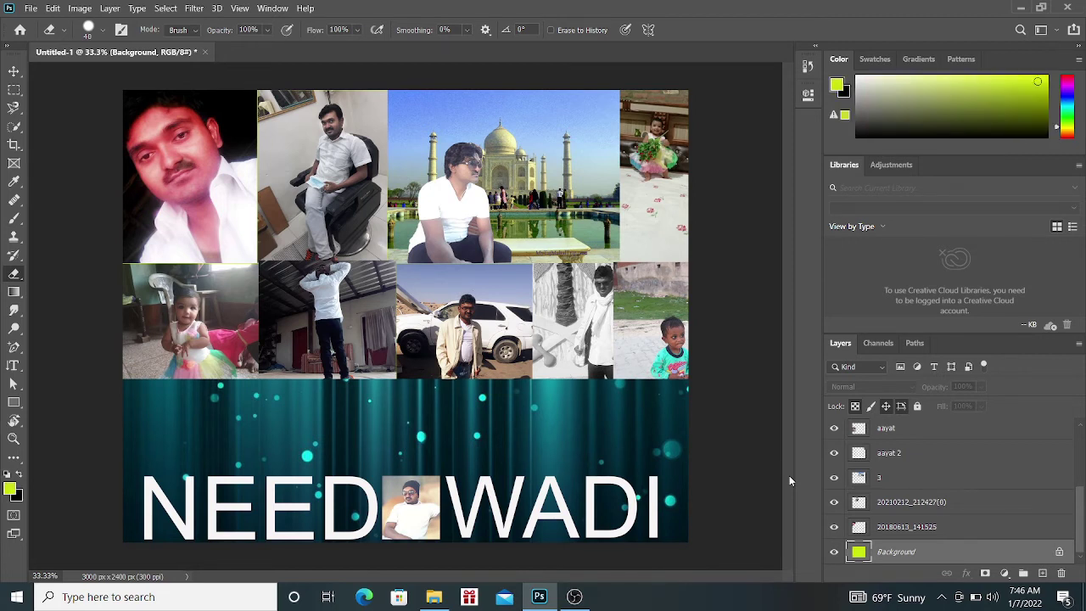
pyautogui.hotkey('ctrl', 'BackSpace')
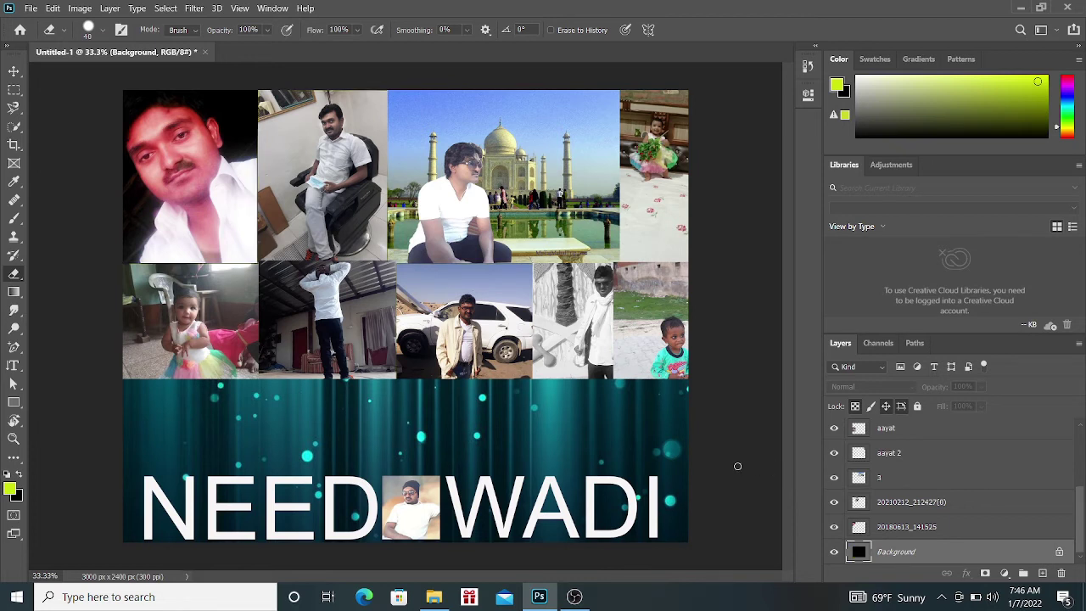
pyautogui.click(1082, 480)
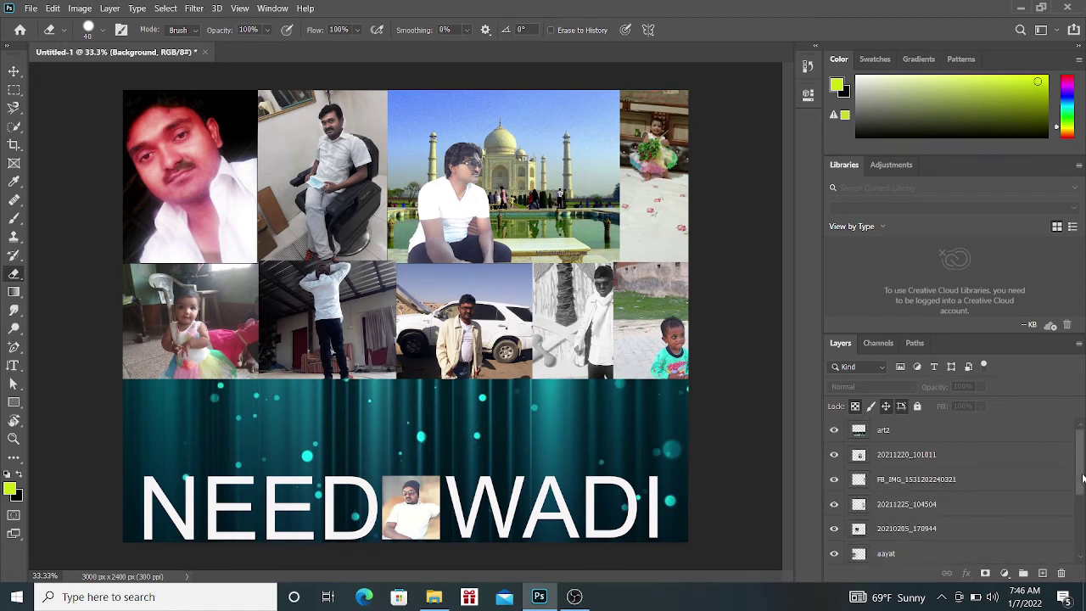
pyautogui.keyDown('ctrl'); pyautogui.click(136, 260); pyautogui.keyUp('ctrl')
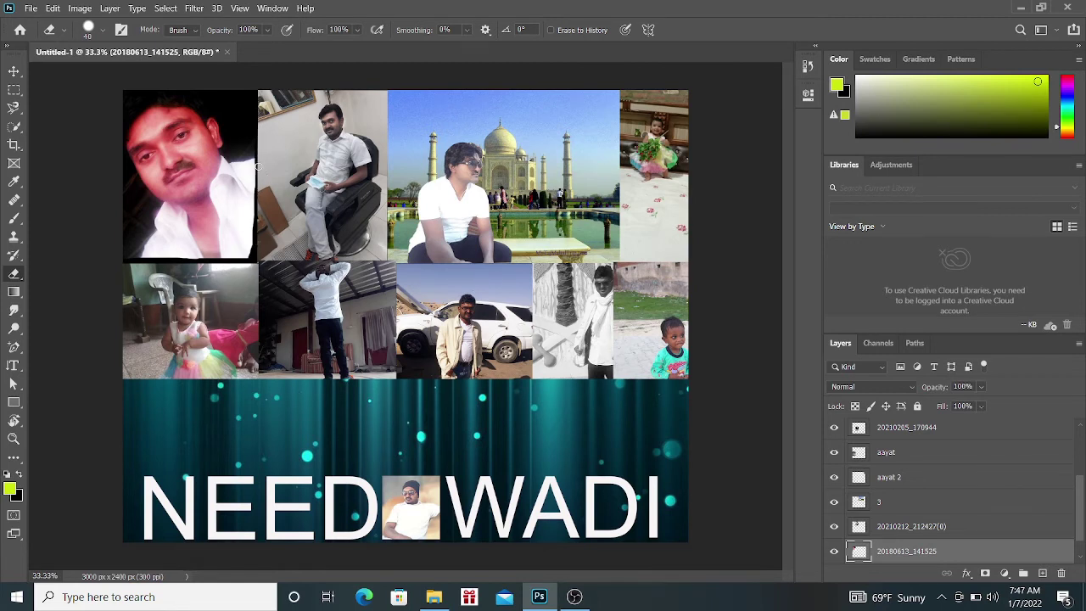
# - Erase rough strips along the chair photo's top, right and bottom edges, redoing the top stroke
pyautogui.click(13, 71)
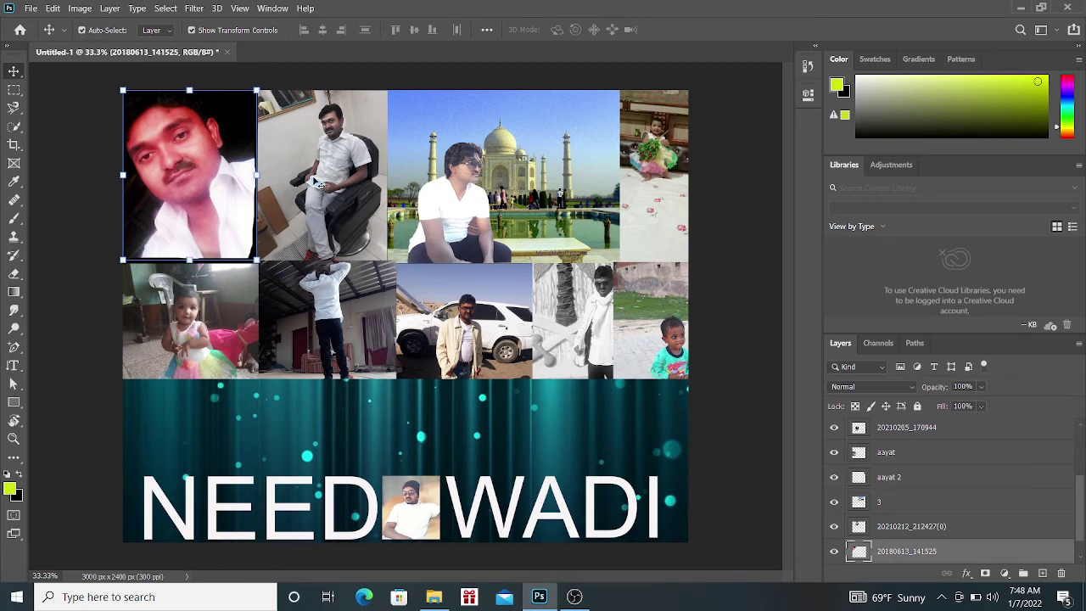
pyautogui.hotkey('alt', ']')
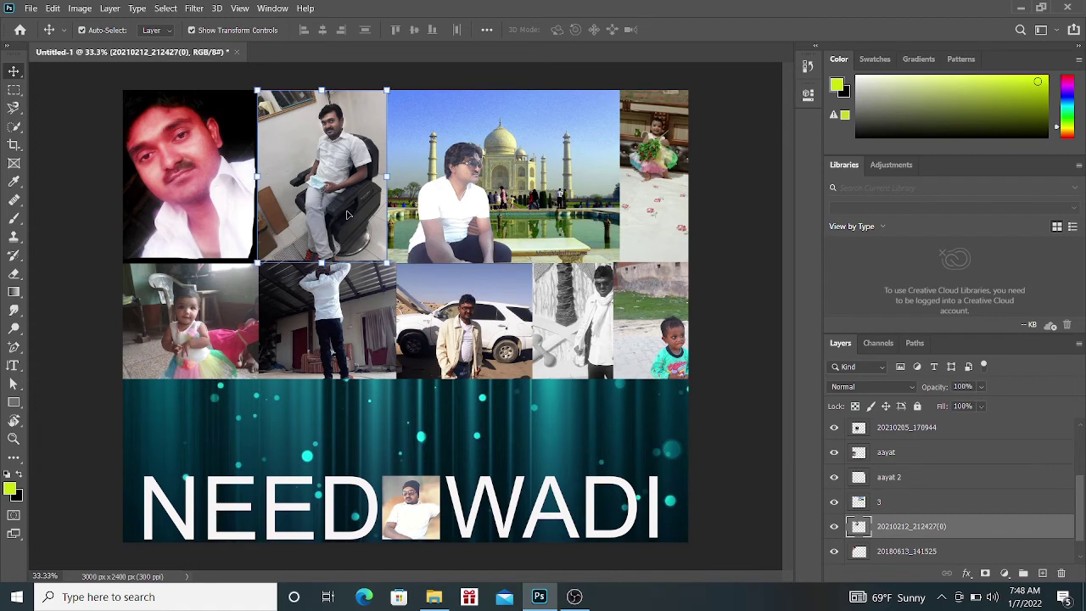
pyautogui.click(12, 275)
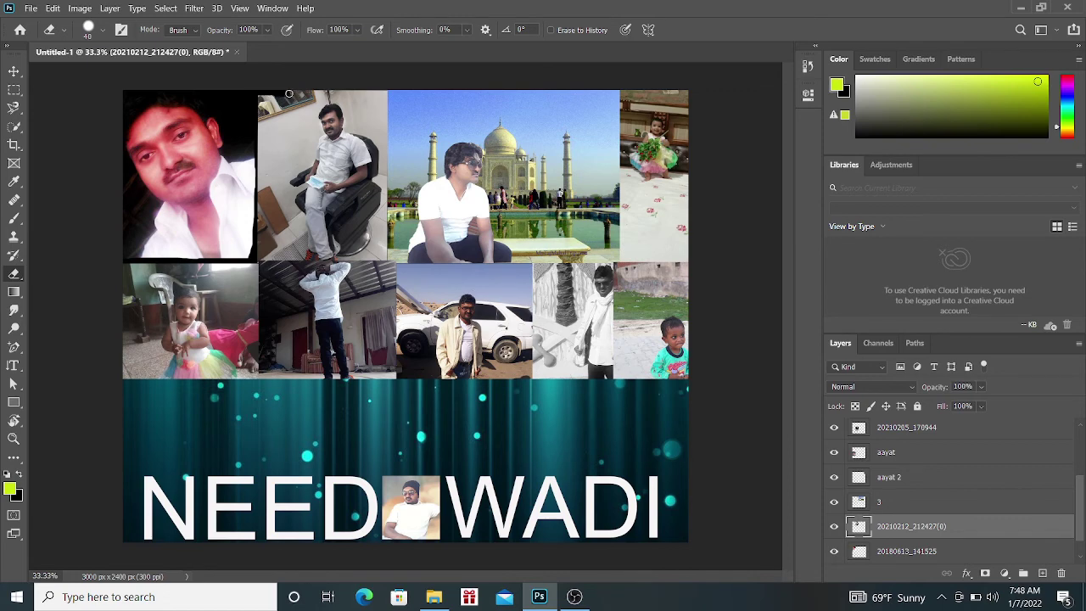
pyautogui.moveTo(317, 94); pyautogui.dragTo(363, 96)
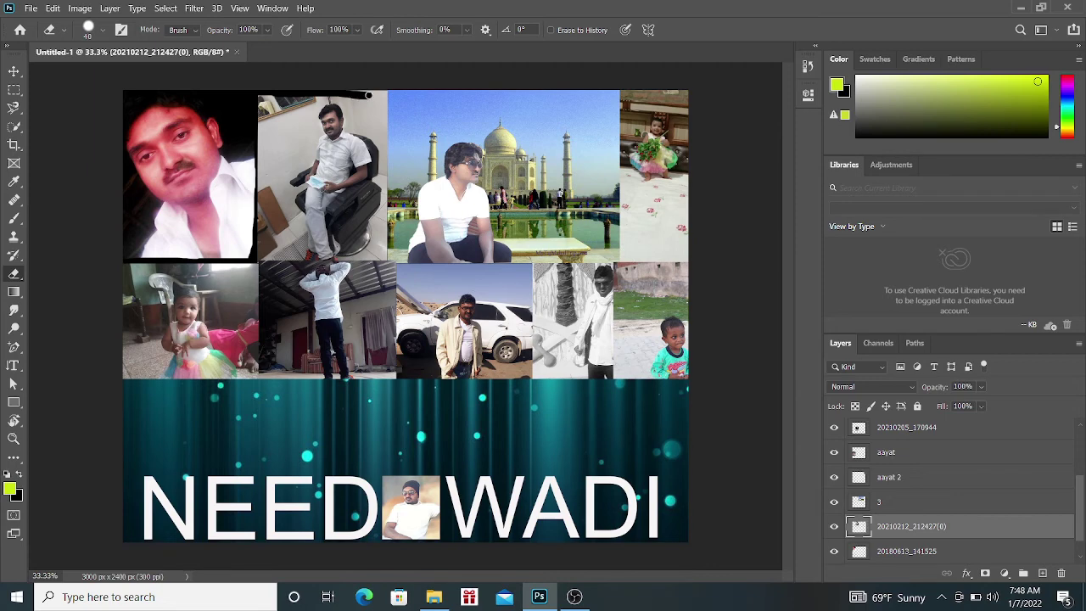
pyautogui.hotkey('ctrl', 'z')
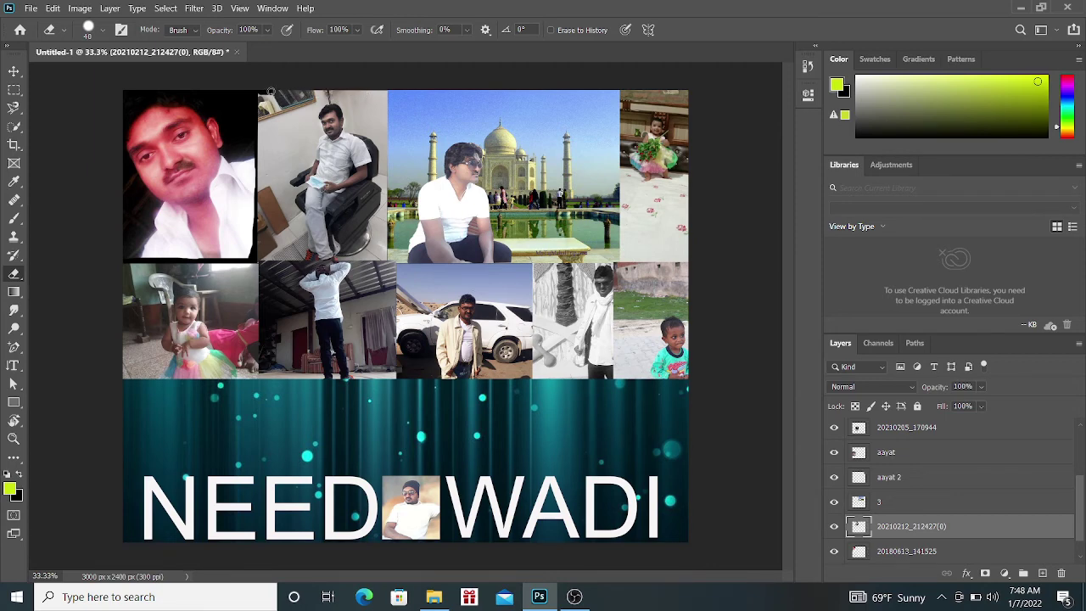
pyautogui.moveTo(299, 90); pyautogui.dragTo(344, 90)
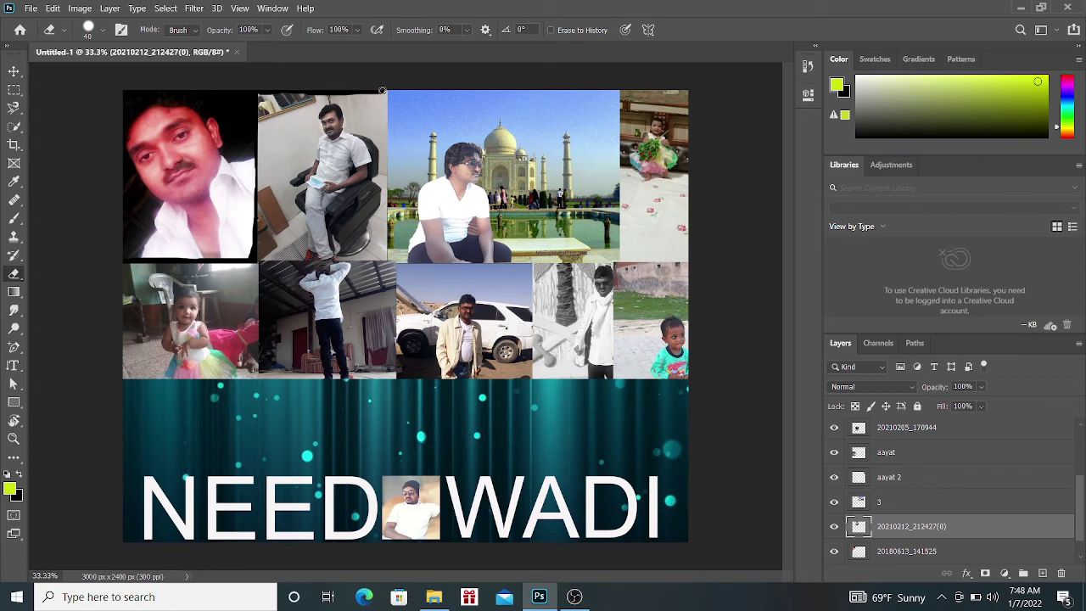
pyautogui.moveTo(383, 90); pyautogui.dragTo(389, 117)
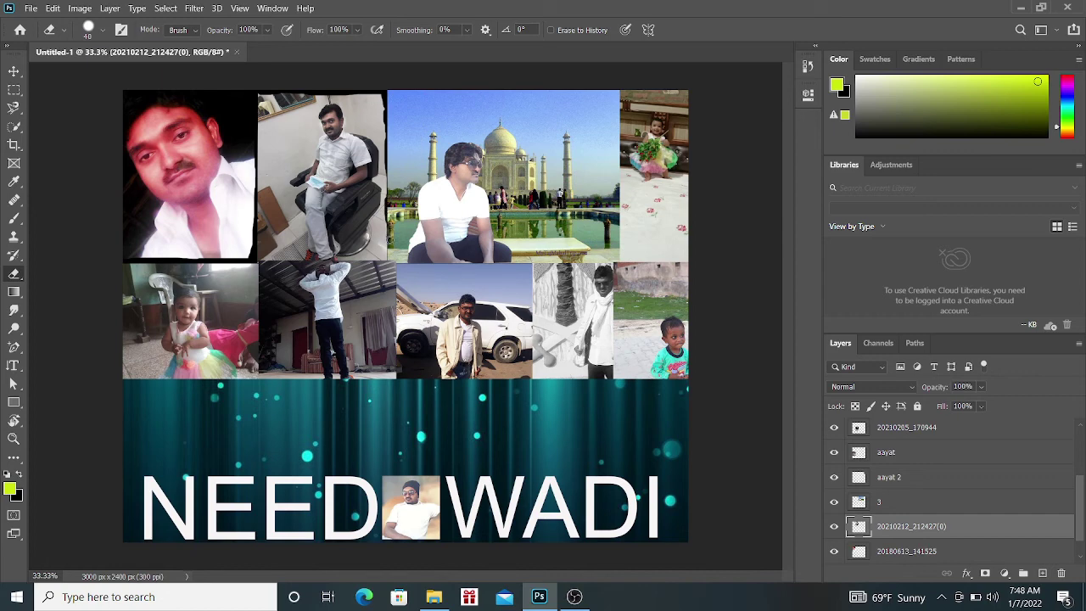
pyautogui.moveTo(387, 253); pyautogui.dragTo(389, 223)
pyautogui.moveTo(331, 257)
pyautogui.mouseDown()
pyautogui.moveTo(251, 254)
pyautogui.moveTo(383, 260)
pyautogui.moveTo(336, 258)
pyautogui.moveTo(351, 259)
pyautogui.mouseUp()
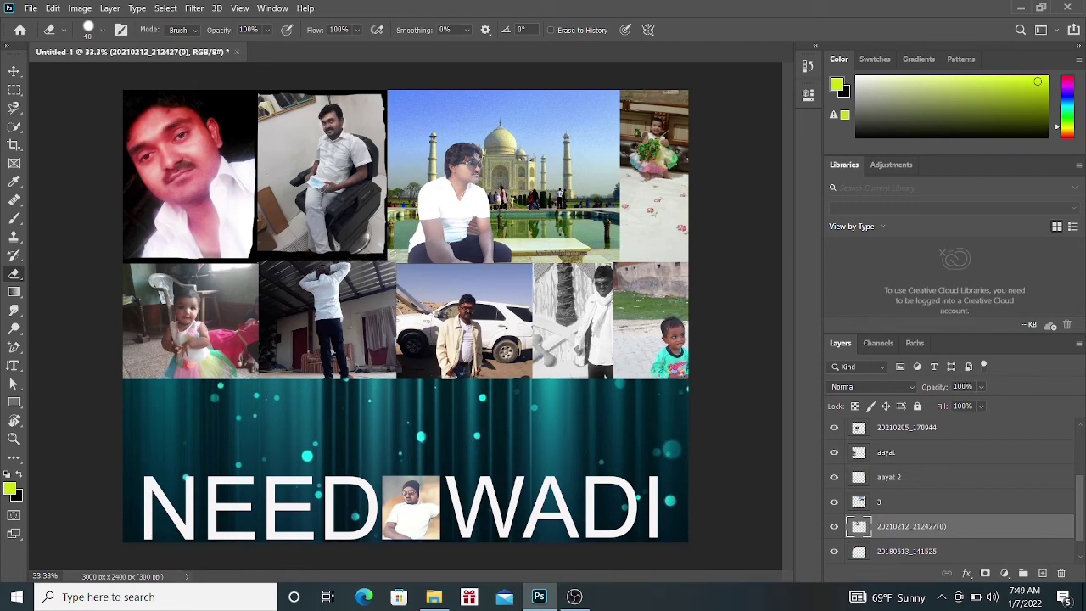
# - Select the Taj Mahal photo layer and erase its edges with an 80 px eraser
pyautogui.click(14, 71)
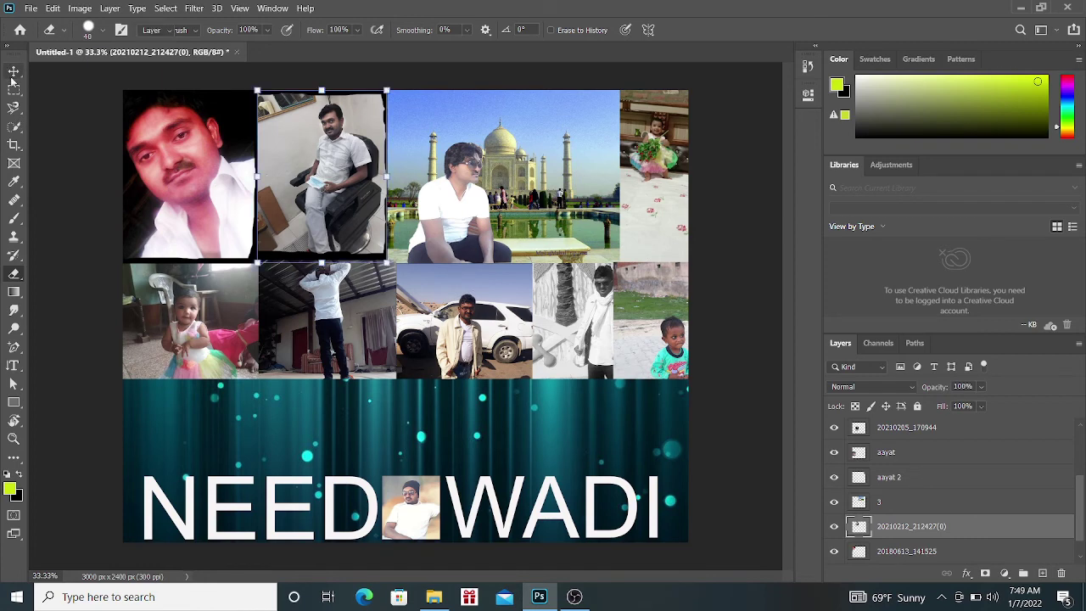
pyautogui.click(423, 168)
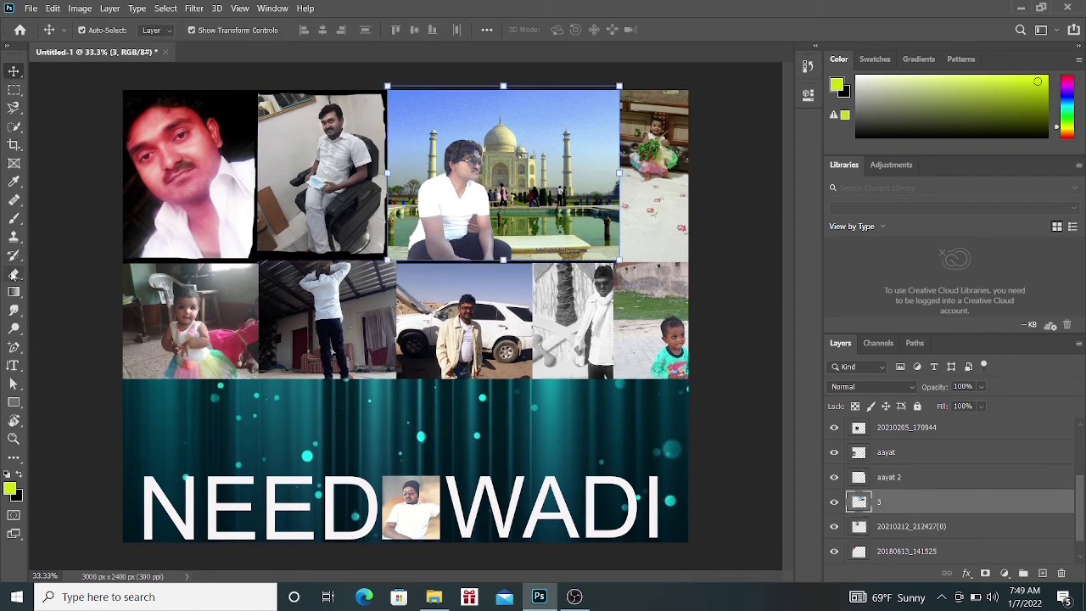
pyautogui.click(14, 273)
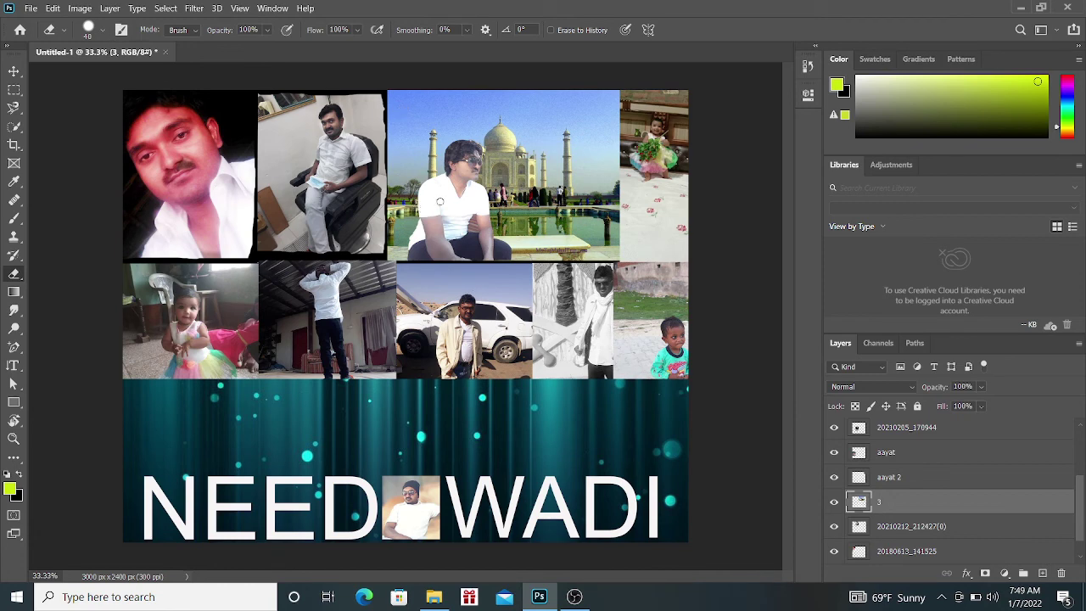
pyautogui.press(']')
pyautogui.press(']')
pyautogui.press(']')
pyautogui.moveTo(394, 89)
pyautogui.mouseDown()
pyautogui.moveTo(617, 90)
pyautogui.moveTo(618, 263)
pyautogui.moveTo(377, 259)
pyautogui.mouseUp()
pyautogui.moveTo(395, 90)
pyautogui.mouseDown()
pyautogui.moveTo(380, 131)
pyautogui.moveTo(382, 259)
pyautogui.mouseUp()
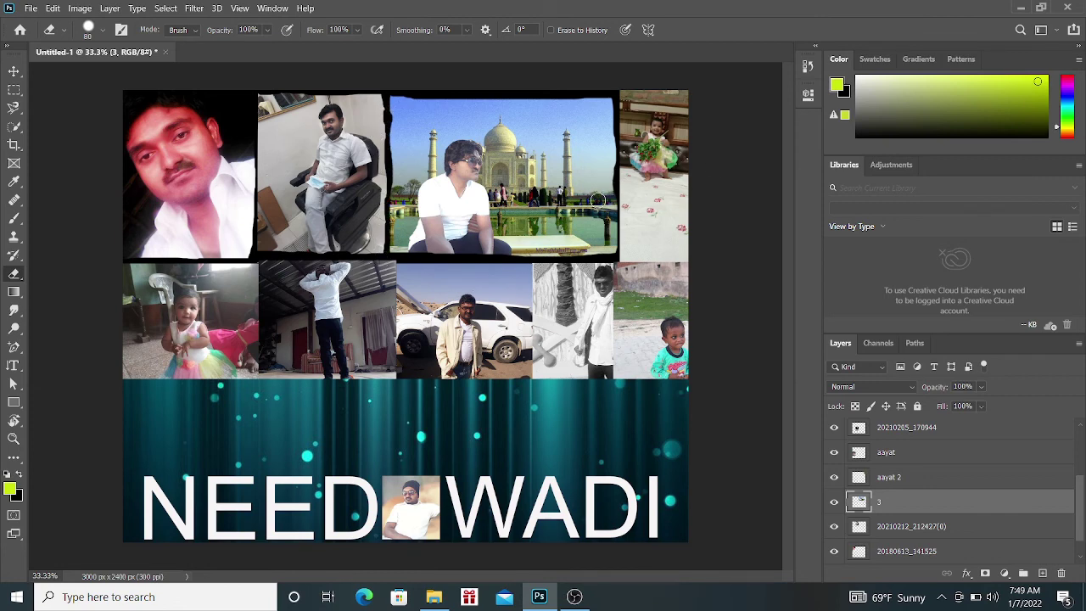
# - Select the aayat 2 baby photo layer and roughen its top, right, bottom and left edges
pyautogui.click(14, 70)
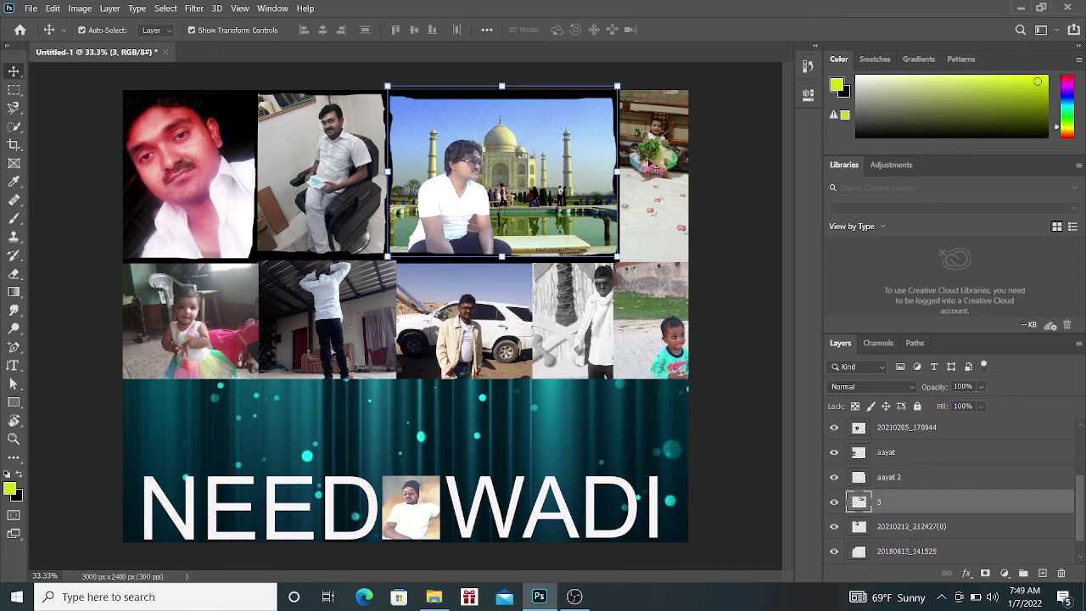
pyautogui.click(652, 166)
pyautogui.click(14, 273)
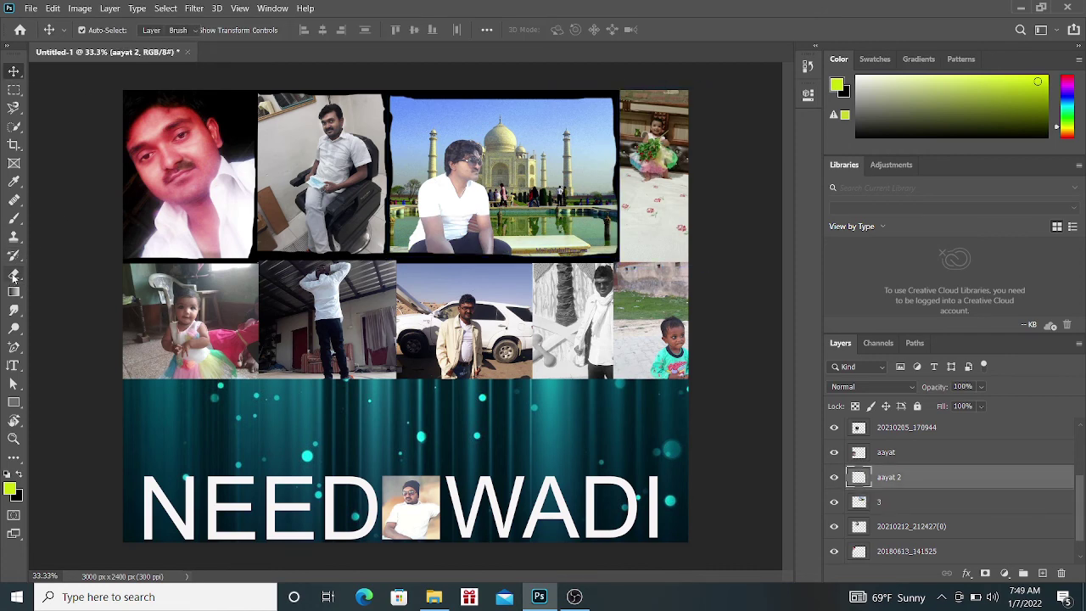
pyautogui.moveTo(625, 92); pyautogui.dragTo(690, 203)
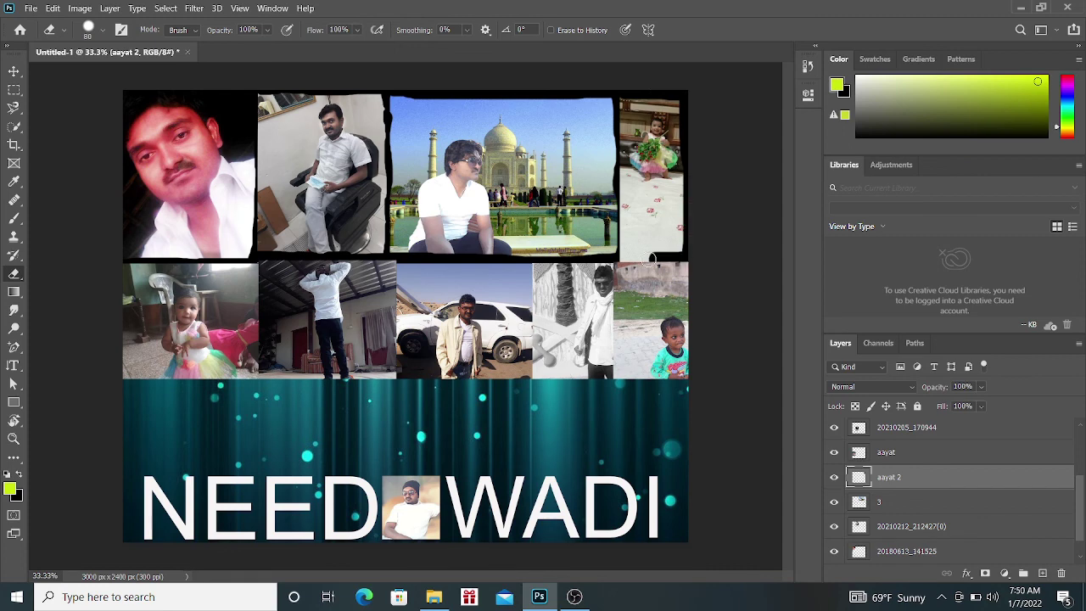
pyautogui.moveTo(690, 203); pyautogui.dragTo(617, 260)
pyautogui.moveTo(606, 101); pyautogui.dragTo(617, 255)
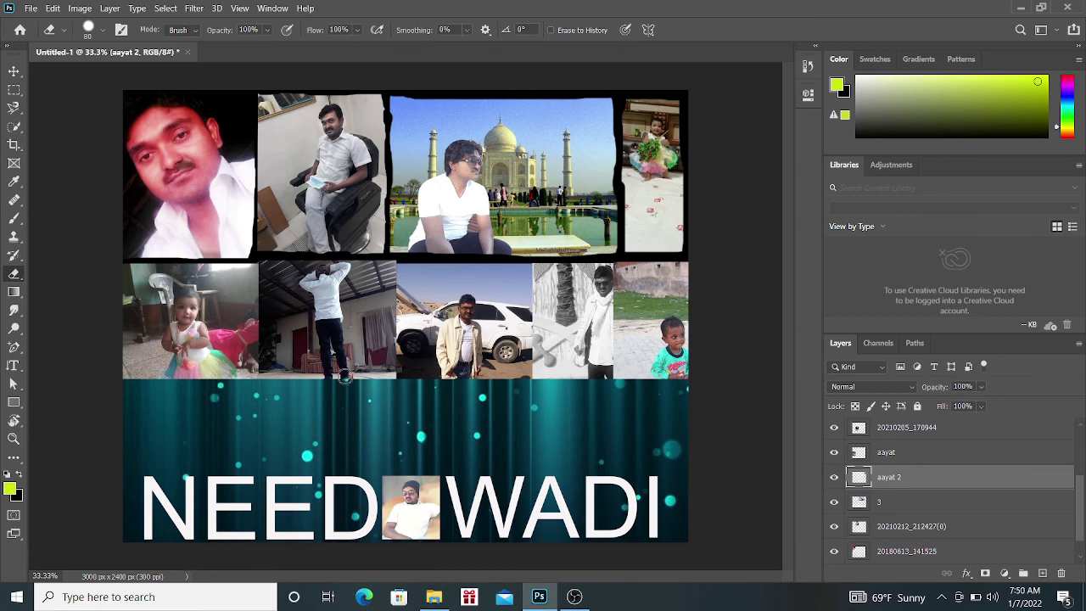
pyautogui.click(14, 71)
# - Roughen the edges of the bottom-left baby photo and the man-by-the-shed photo
pyautogui.click(196, 337)
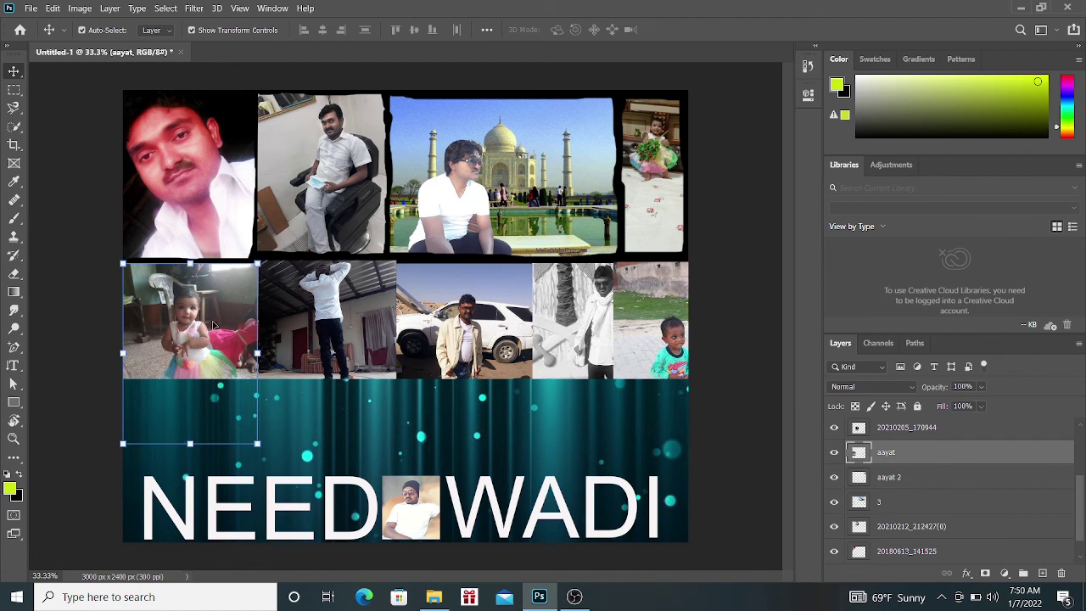
pyautogui.click(14, 273)
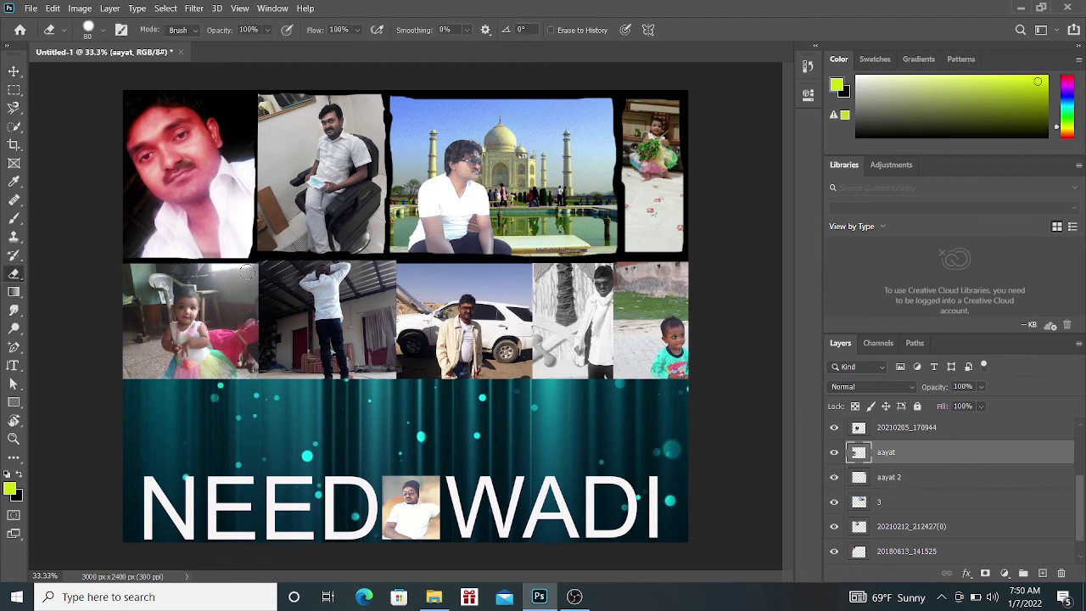
pyautogui.moveTo(129, 263)
pyautogui.mouseDown()
pyautogui.moveTo(234, 265)
pyautogui.moveTo(253, 376)
pyautogui.moveTo(119, 378)
pyautogui.moveTo(128, 272)
pyautogui.moveTo(123, 376)
pyautogui.mouseUp()
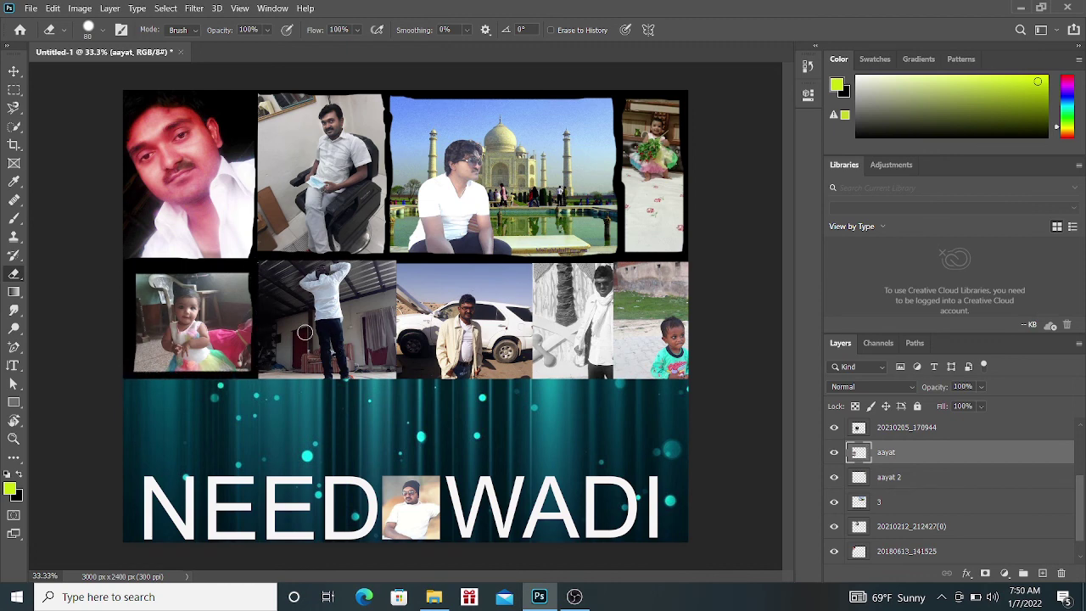
pyautogui.click(14, 71)
pyautogui.click(316, 312)
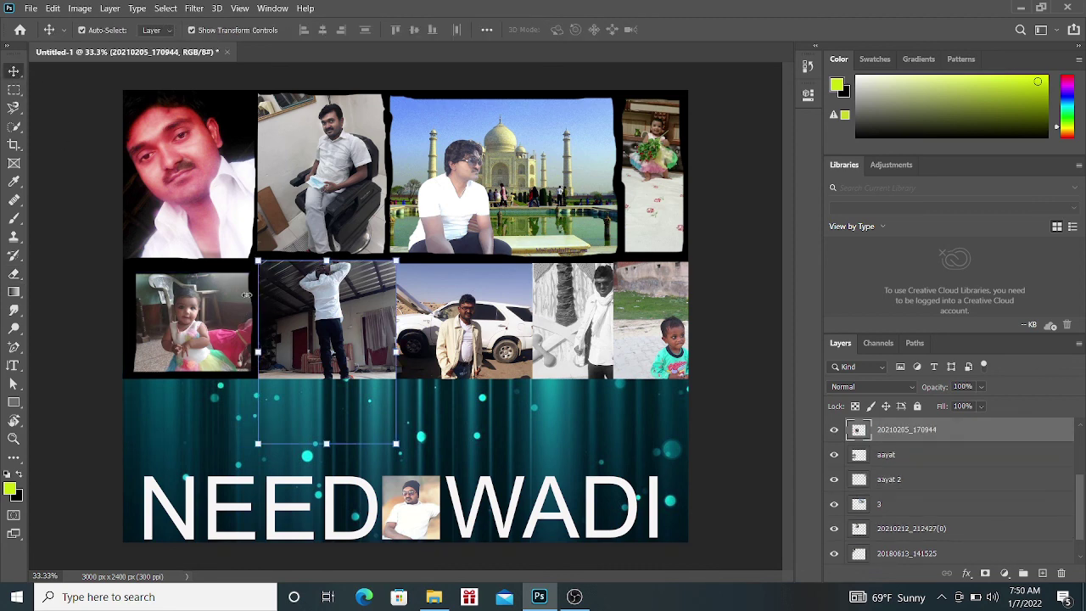
pyautogui.click(14, 273)
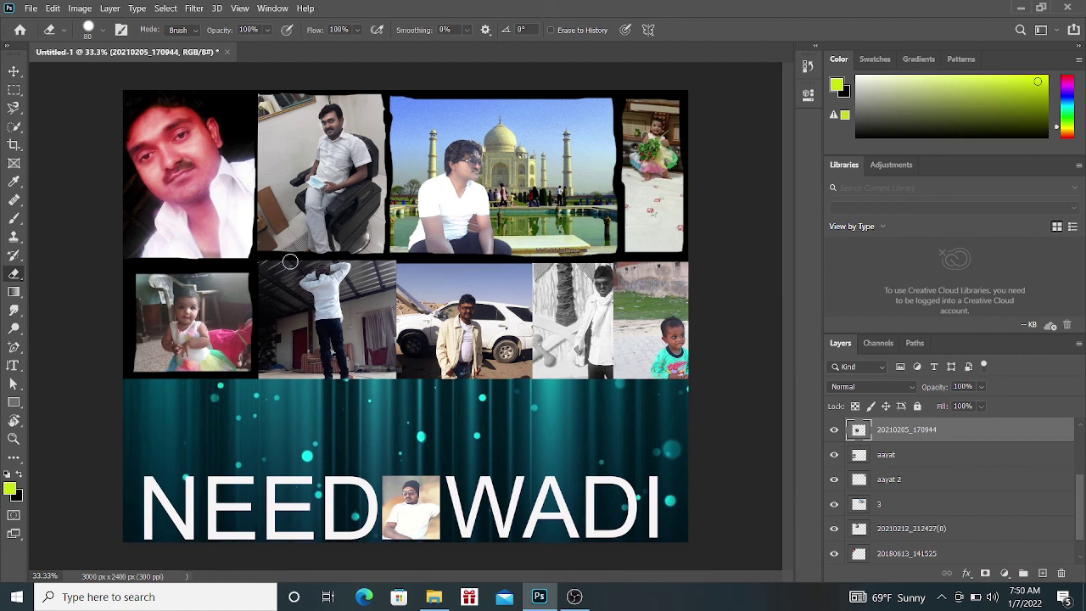
pyautogui.moveTo(261, 261)
pyautogui.mouseDown()
pyautogui.moveTo(378, 261)
pyautogui.moveTo(392, 297)
pyautogui.moveTo(392, 373)
pyautogui.moveTo(280, 376)
pyautogui.mouseUp()
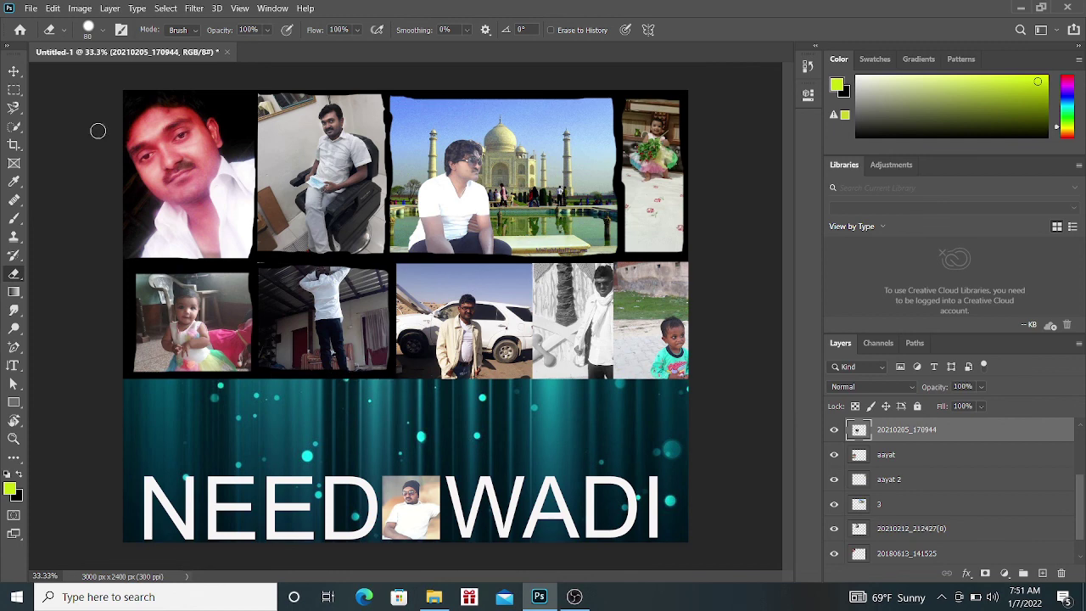
# - Roughen the man-by-the-car photo's edges, then select the NEEDWADI banner layer
pyautogui.click(16, 72)
pyautogui.click(482, 320)
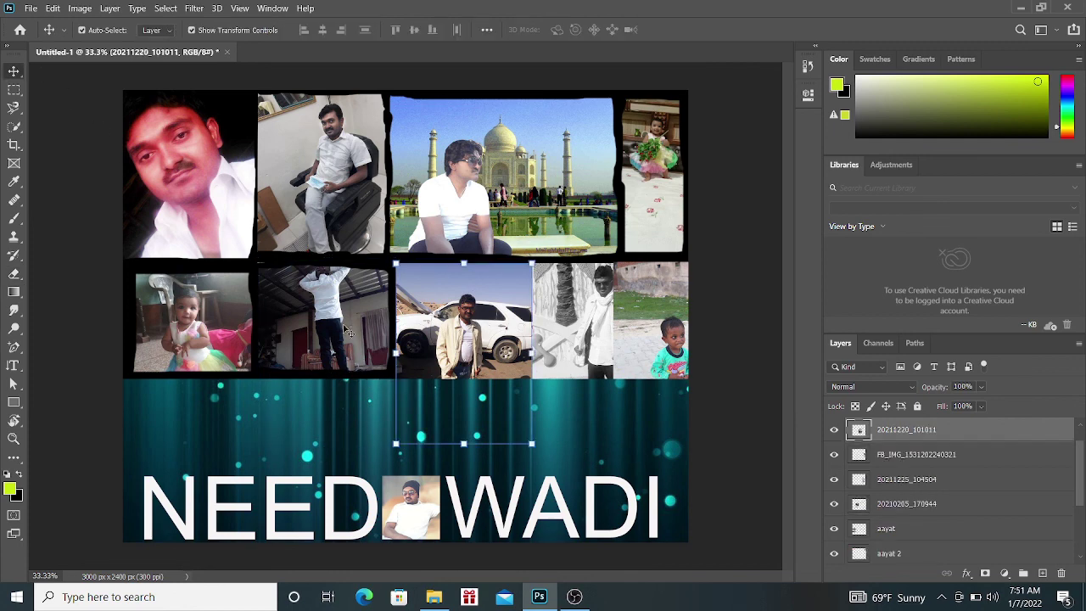
pyautogui.click(15, 274)
pyautogui.moveTo(397, 263)
pyautogui.mouseDown()
pyautogui.moveTo(533, 269)
pyautogui.moveTo(532, 376)
pyautogui.moveTo(392, 372)
pyautogui.moveTo(397, 259)
pyautogui.mouseUp()
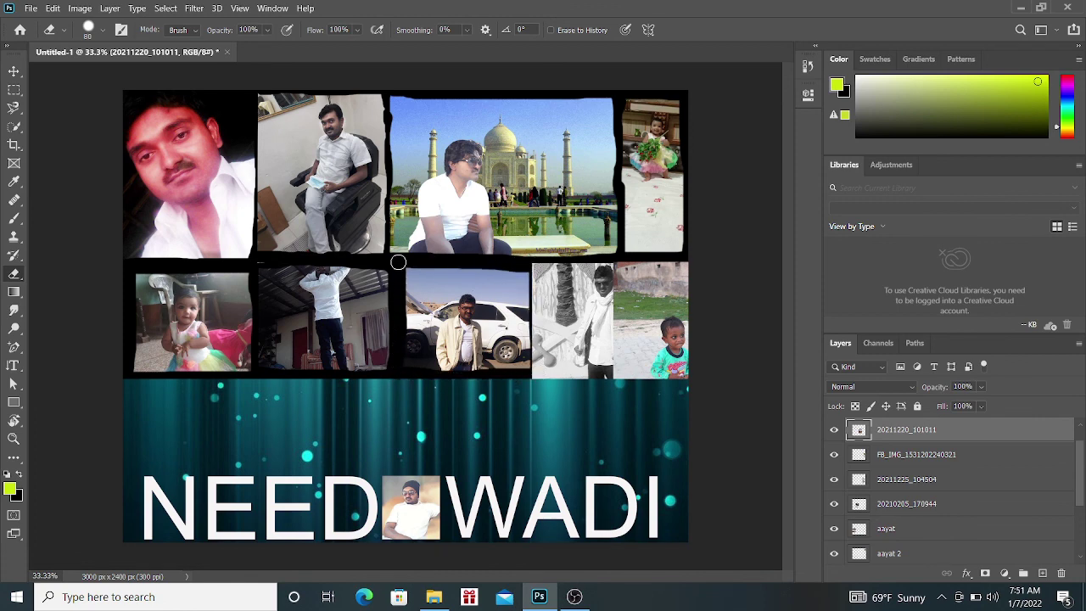
pyautogui.click(13, 71)
pyautogui.click(570, 302)
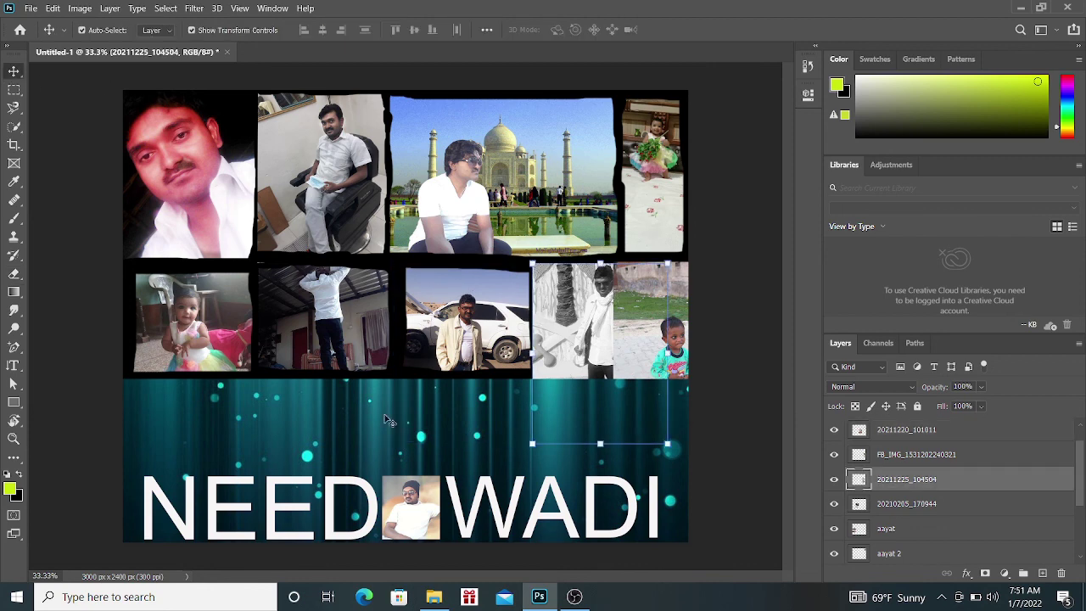
pyautogui.click(357, 421)
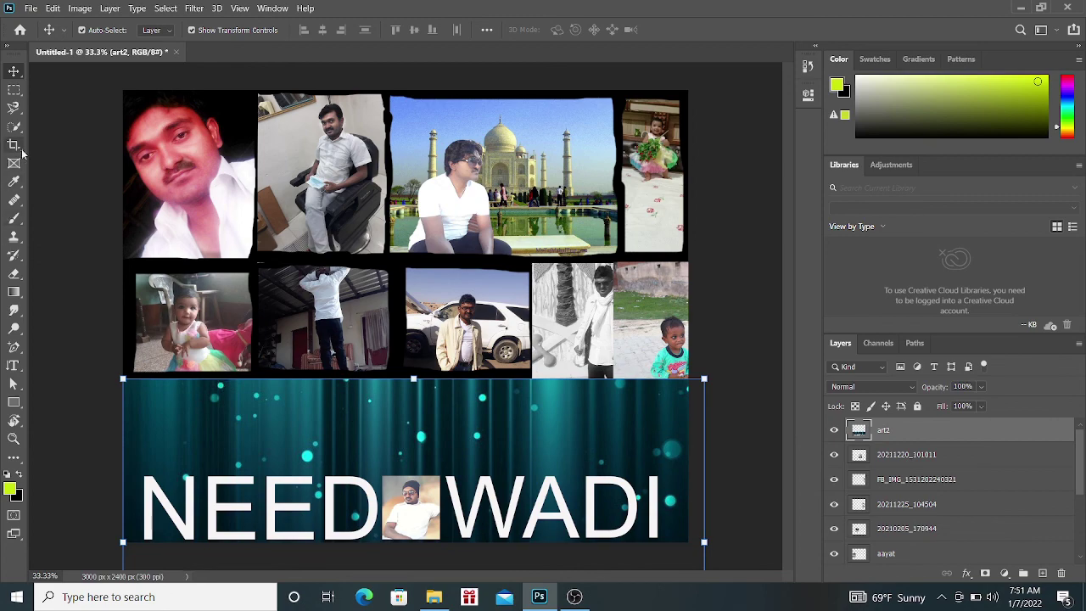